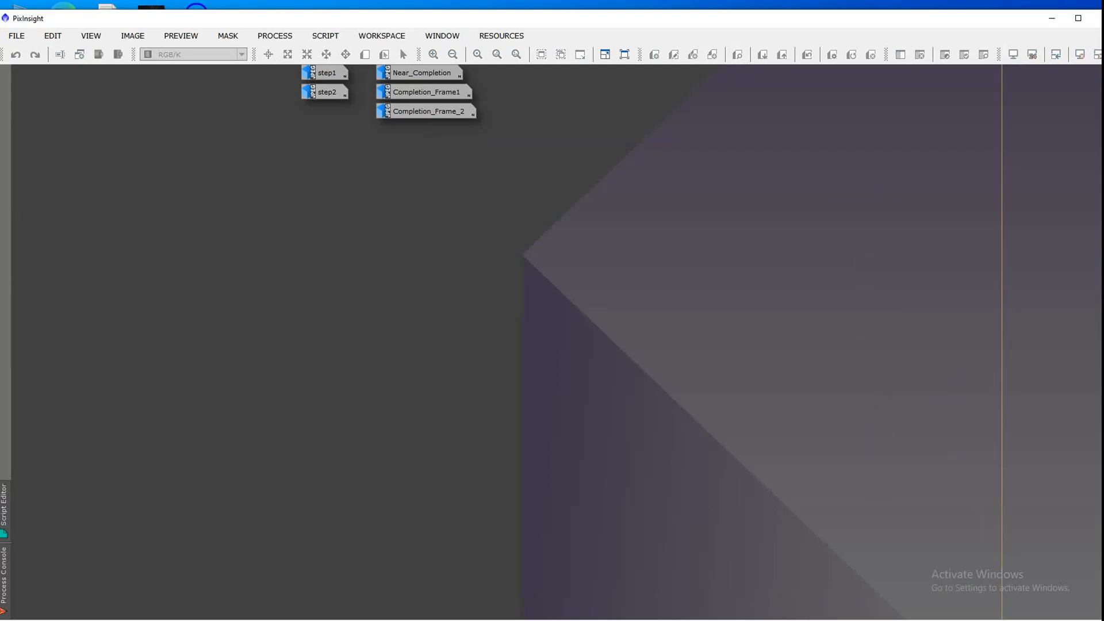
# Step: Switch to File Explorer and examine the Calibration folder on drive D: and its Flats subfolder, then close the window
pyautogui.hotkey('alt', 'Tab')
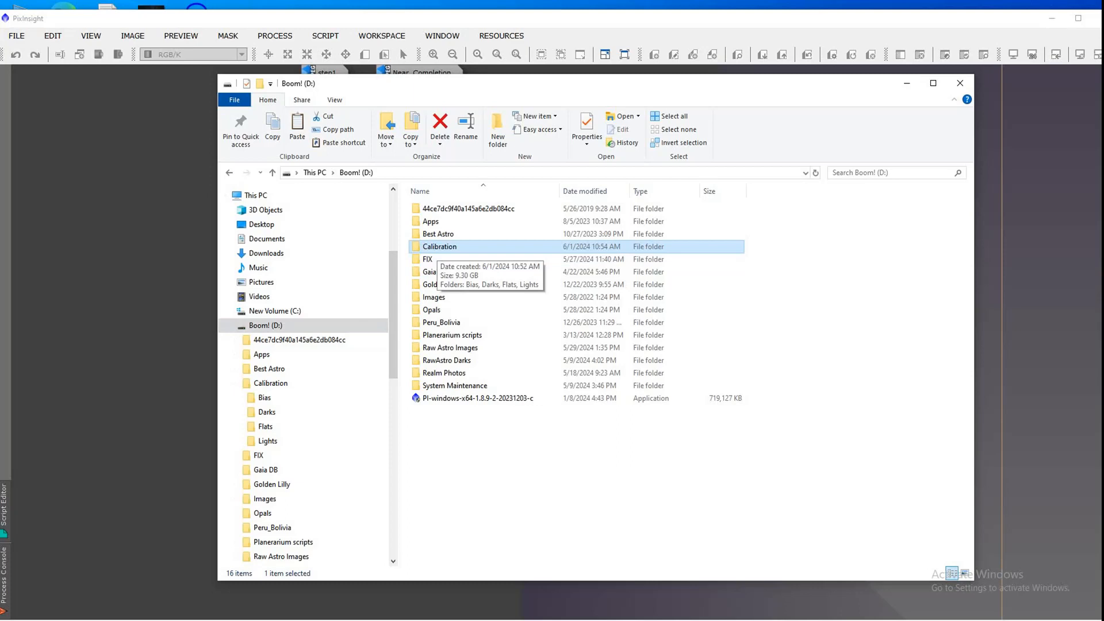
pyautogui.press('Return')
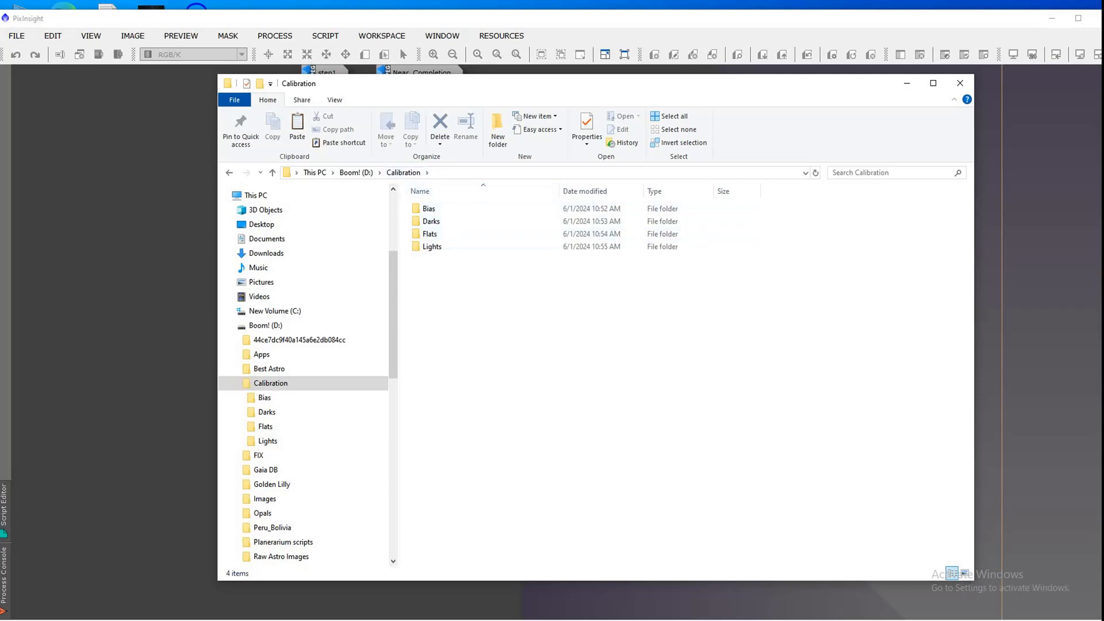
pyautogui.doubleClick(430, 233)
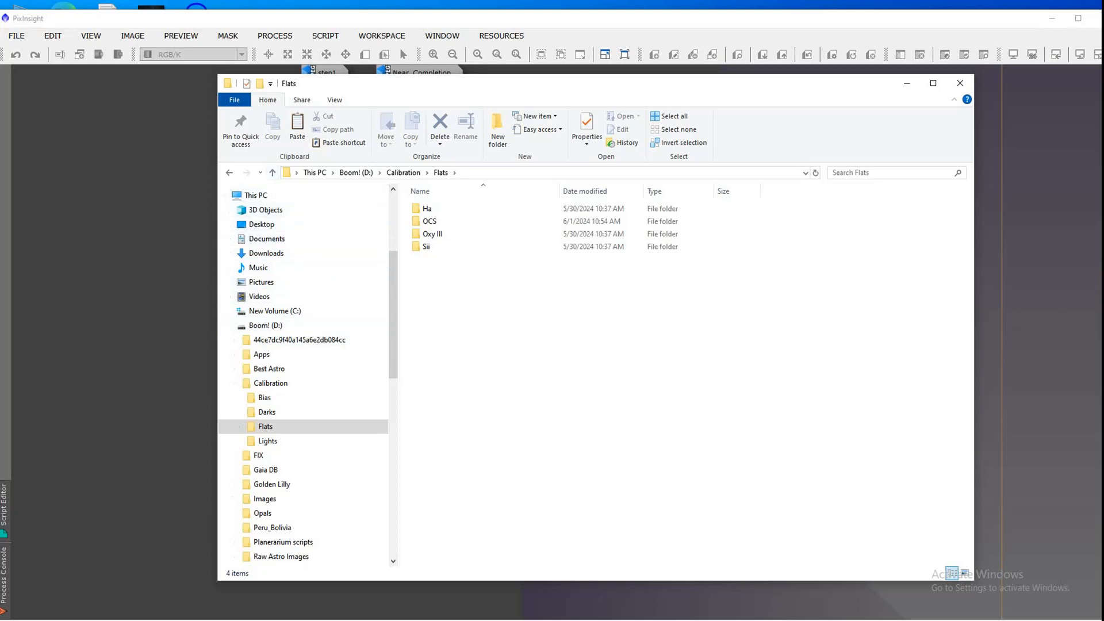
pyautogui.click(959, 83)
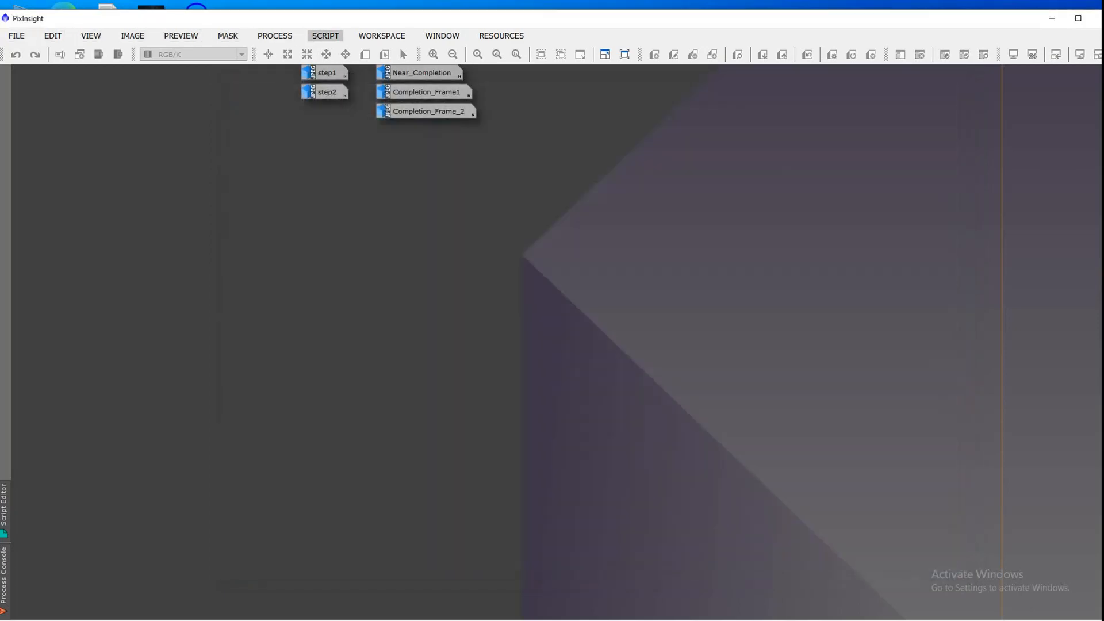
# Step: Launch the WeightedBatchPreprocessing script and set its output directory to C:/Calibration
pyautogui.click(324, 36)
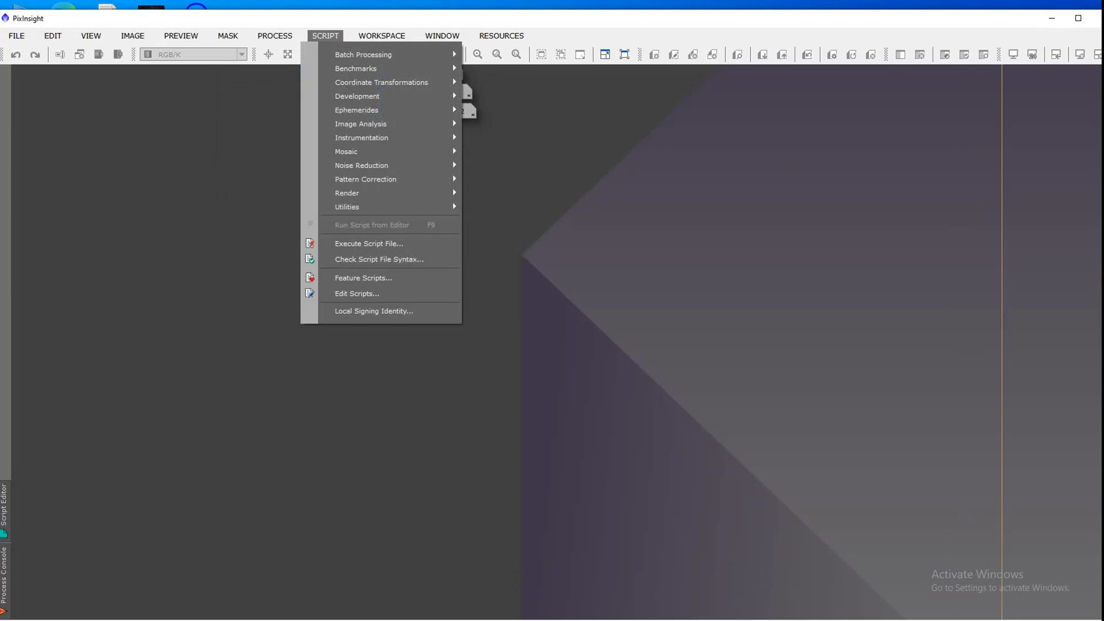
pyautogui.moveTo(368, 54)
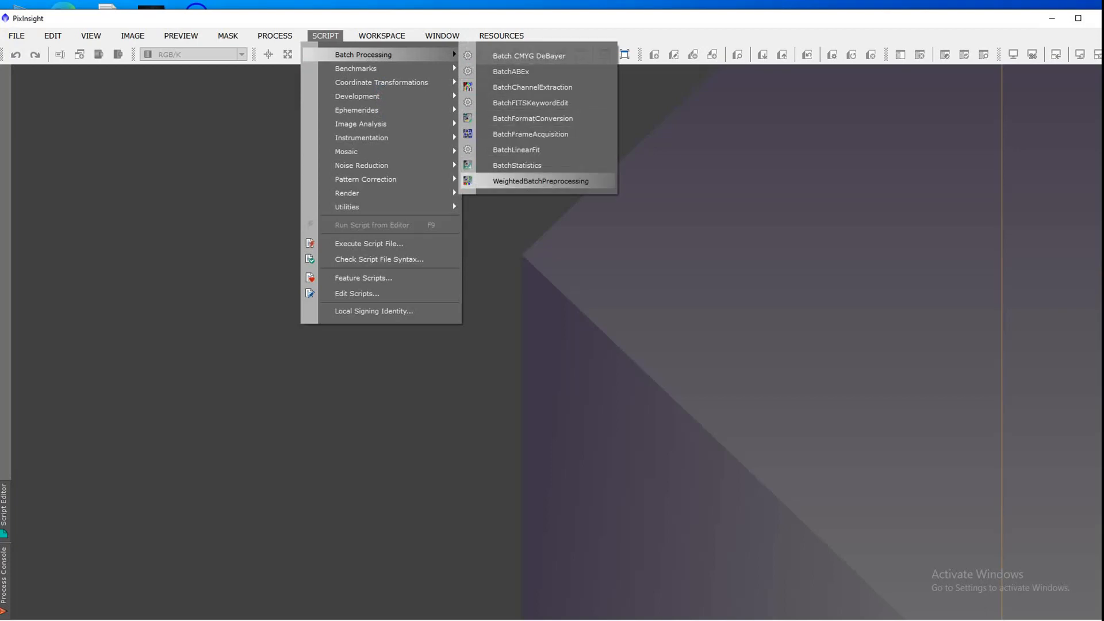
pyautogui.click(541, 181)
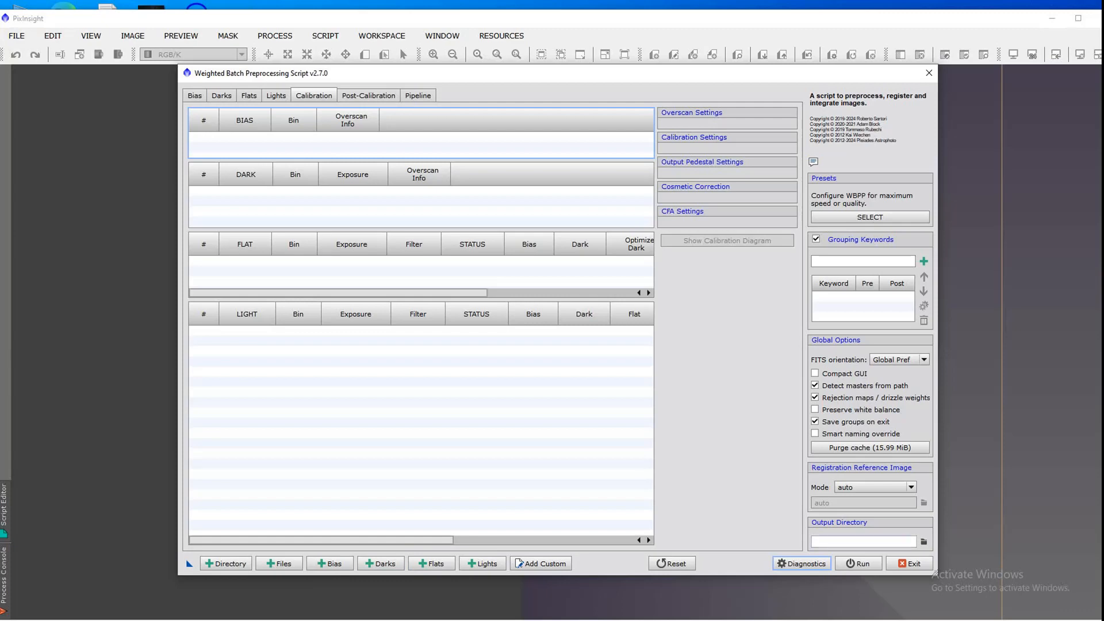
pyautogui.click(924, 541)
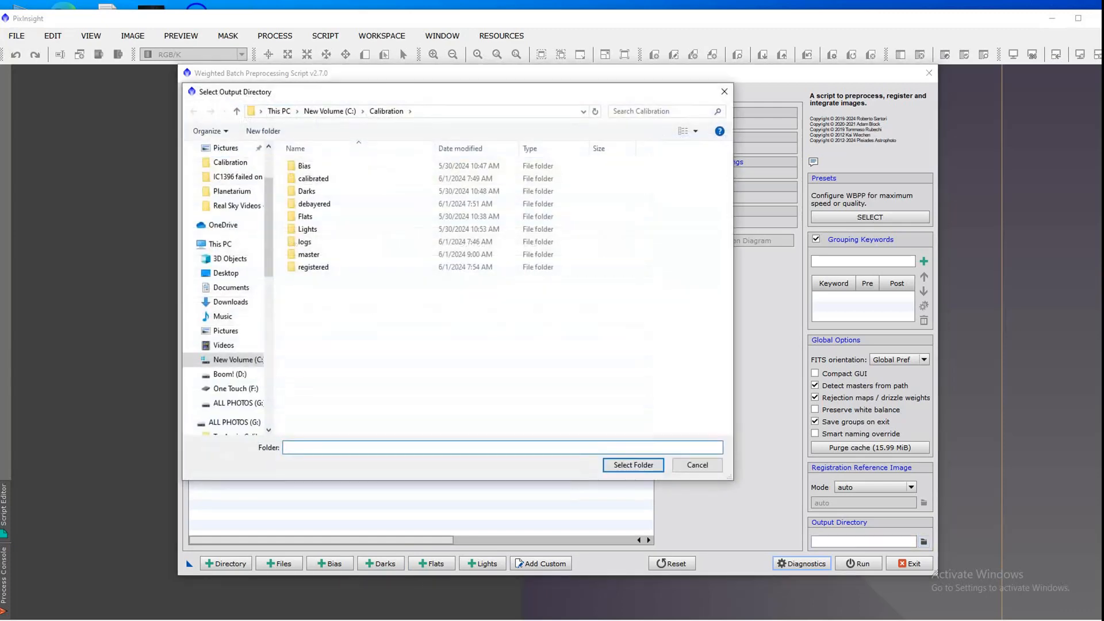
pyautogui.click(330, 112)
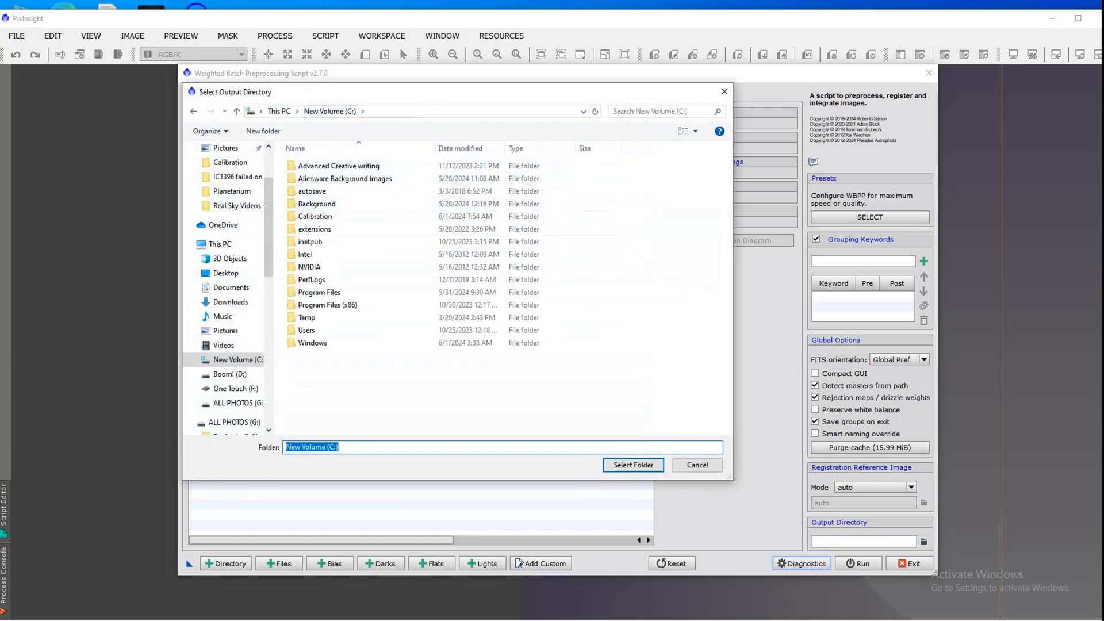
pyautogui.click(322, 217)
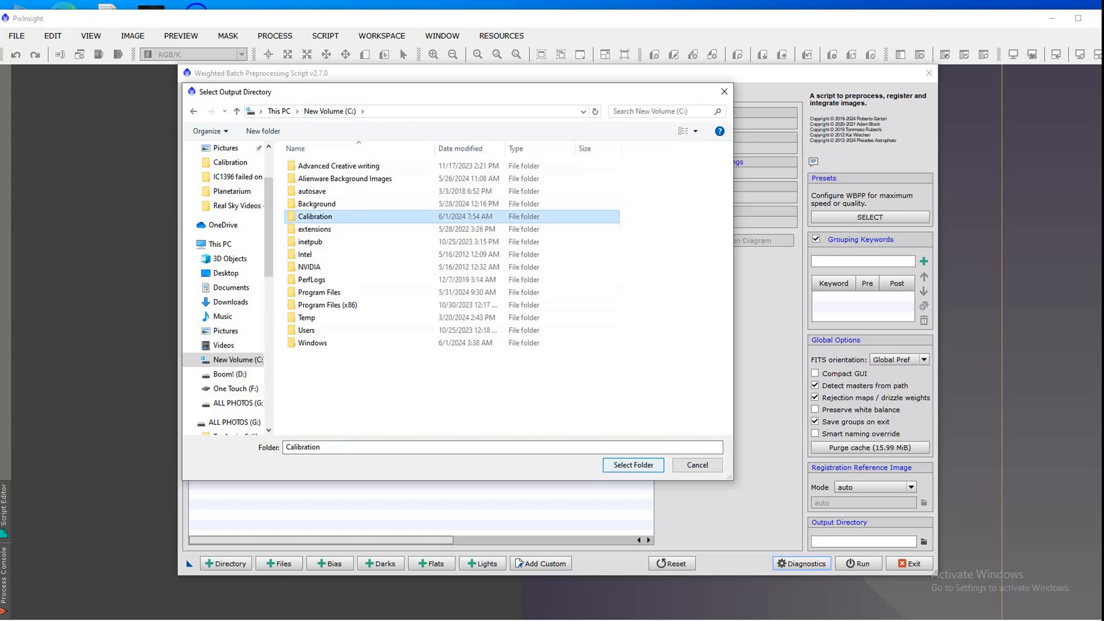
pyautogui.press('Return')
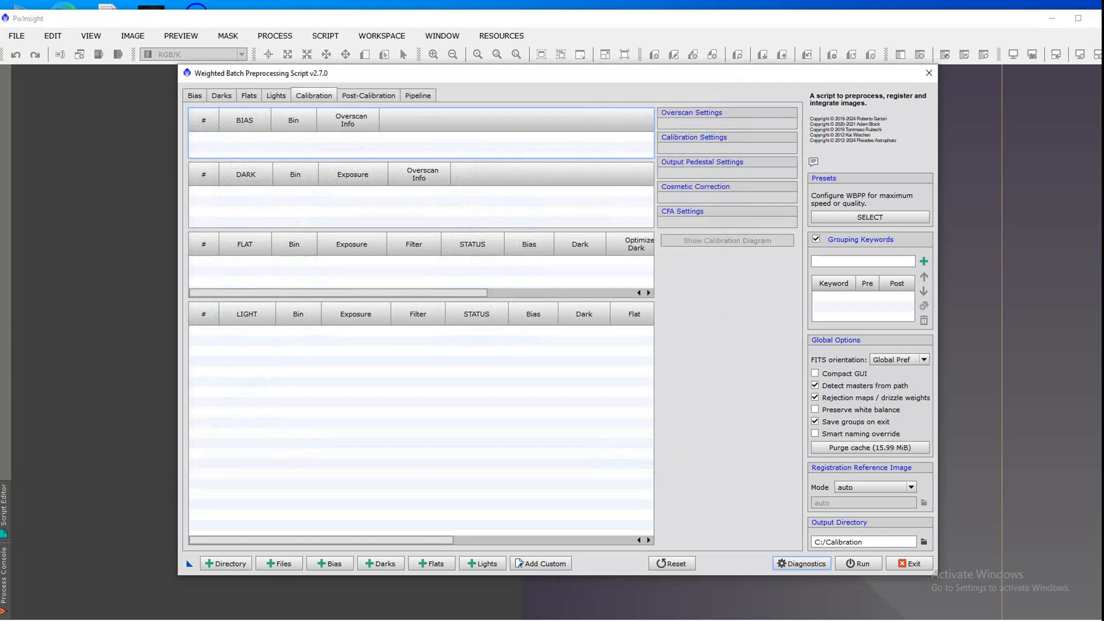
# Step: Add all bias frames from C:/Calibration/Bias, QHY 268C Bias.fit through QHY 268C Bias-29.fit
pyautogui.click(194, 95)
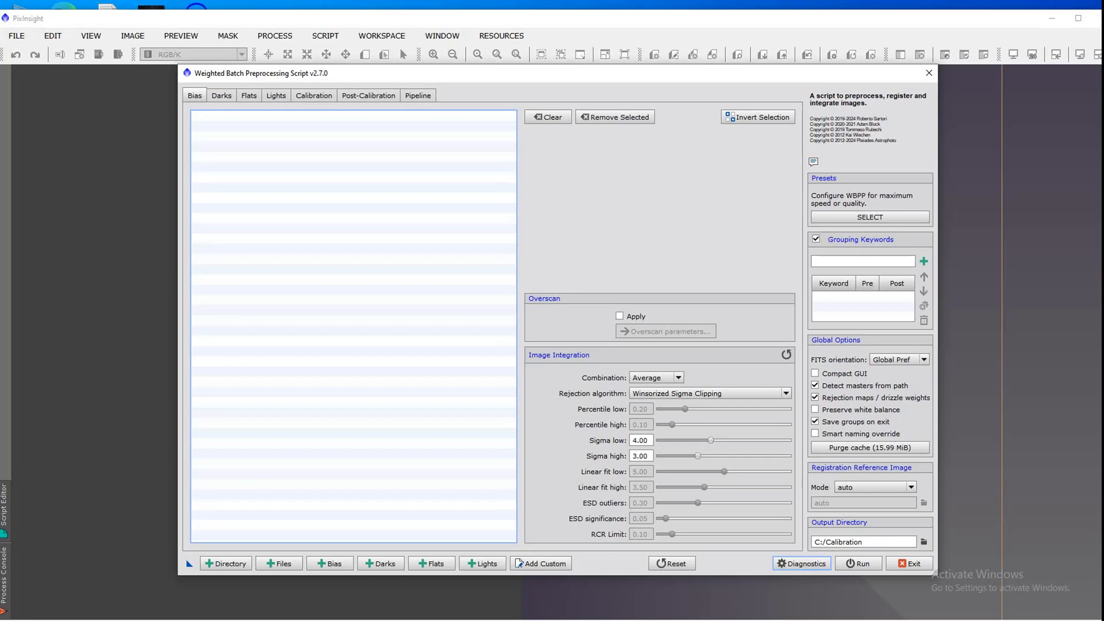
pyautogui.click(330, 563)
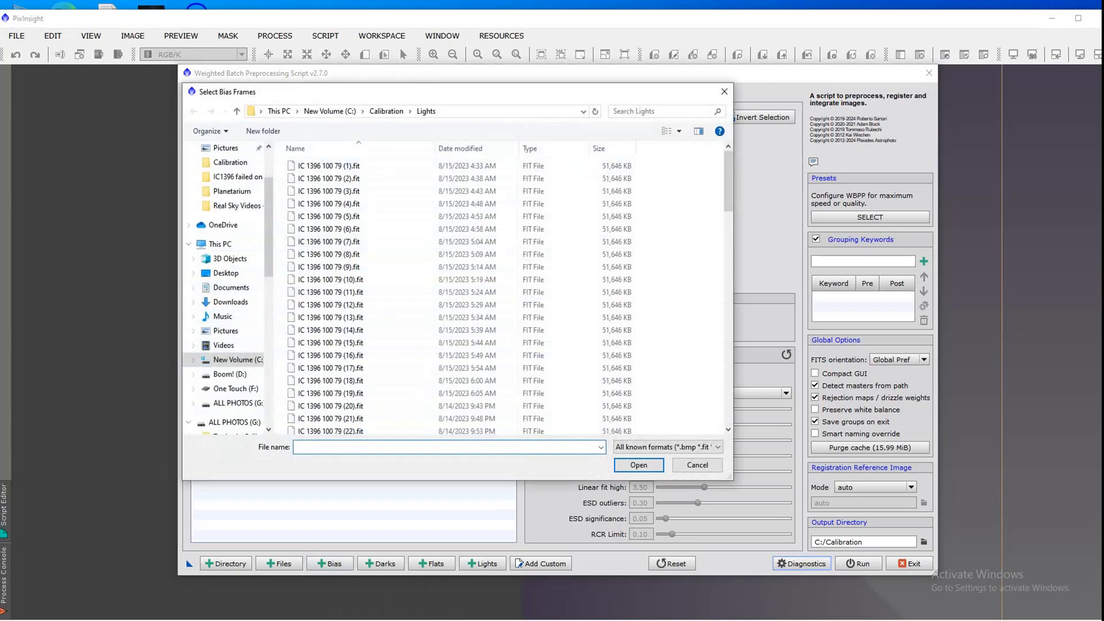
pyautogui.click(387, 111)
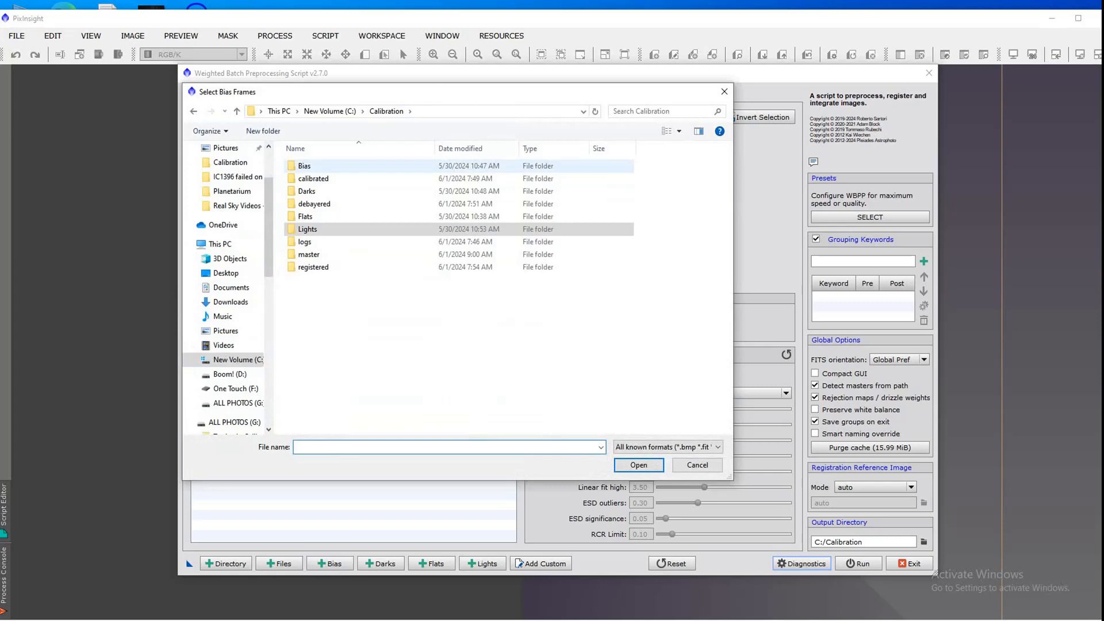
pyautogui.doubleClick(304, 165)
pyautogui.click(325, 166)
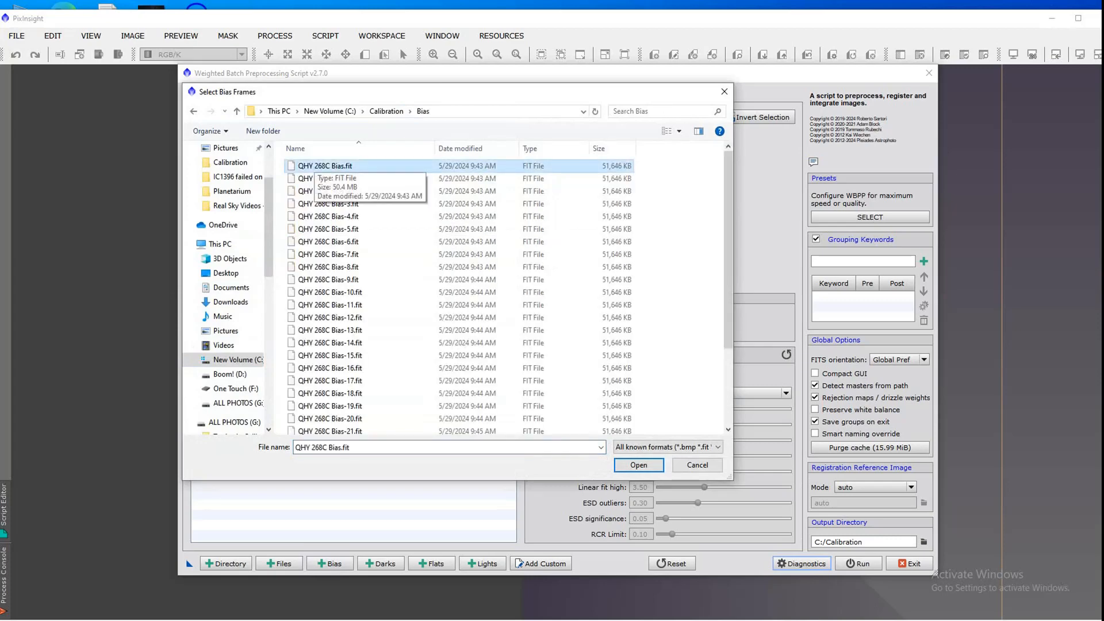
pyautogui.hotkey('shift', 'Down')
pyautogui.hotkey('shift', 'Down')
pyautogui.hotkey('shift', 'Down')
pyautogui.hotkey('shift', 'Down')
pyautogui.hotkey('shift', 'Down')
pyautogui.hotkey('shift', 'Down')
pyautogui.hotkey('shift', 'Down')
pyautogui.hotkey('shift', 'Down')
pyautogui.hotkey('shift', 'Down')
pyautogui.hotkey('shift', 'Down')
pyautogui.hotkey('shift', 'Down')
pyautogui.hotkey('shift', 'Down')
pyautogui.hotkey('shift', 'Down')
pyautogui.hotkey('shift', 'Down')
pyautogui.hotkey('shift', 'Down')
pyautogui.hotkey('shift', 'Down')
pyautogui.hotkey('shift', 'Down')
pyautogui.hotkey('shift', 'Down')
pyautogui.hotkey('shift', 'Down')
pyautogui.hotkey('shift', 'Down')
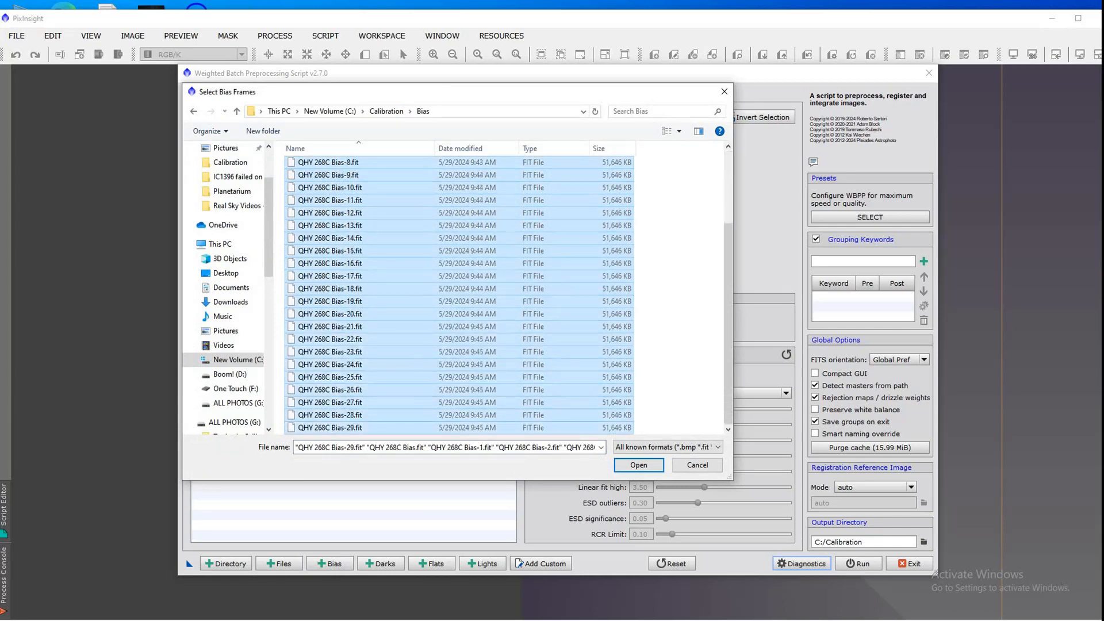
pyautogui.click(639, 465)
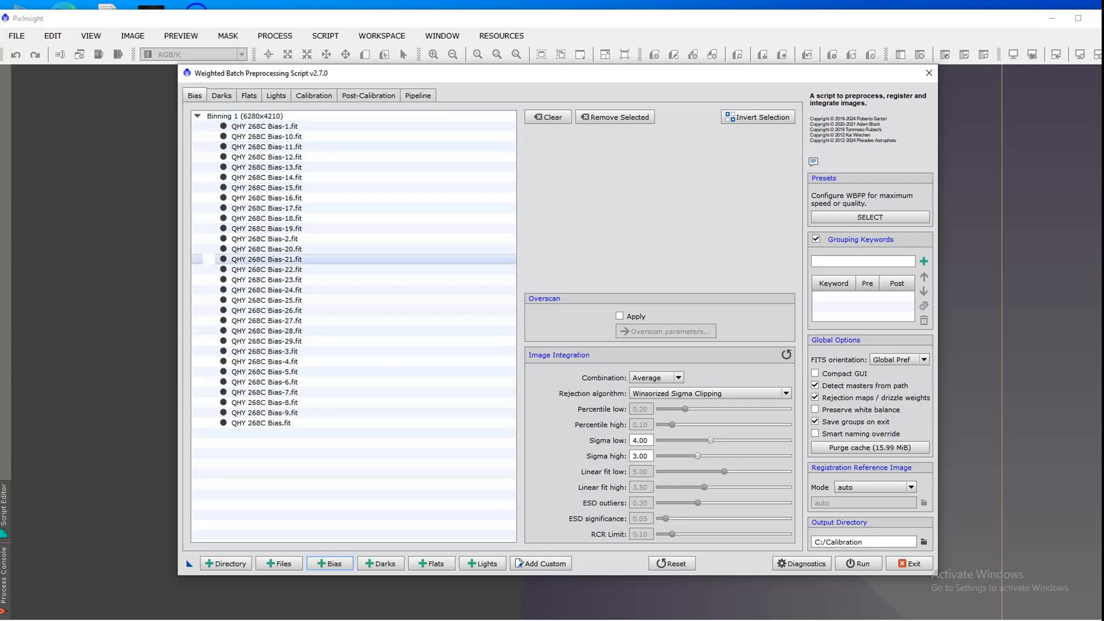
pyautogui.click(265, 238)
pyautogui.click(266, 249)
pyautogui.click(266, 279)
pyautogui.click(266, 310)
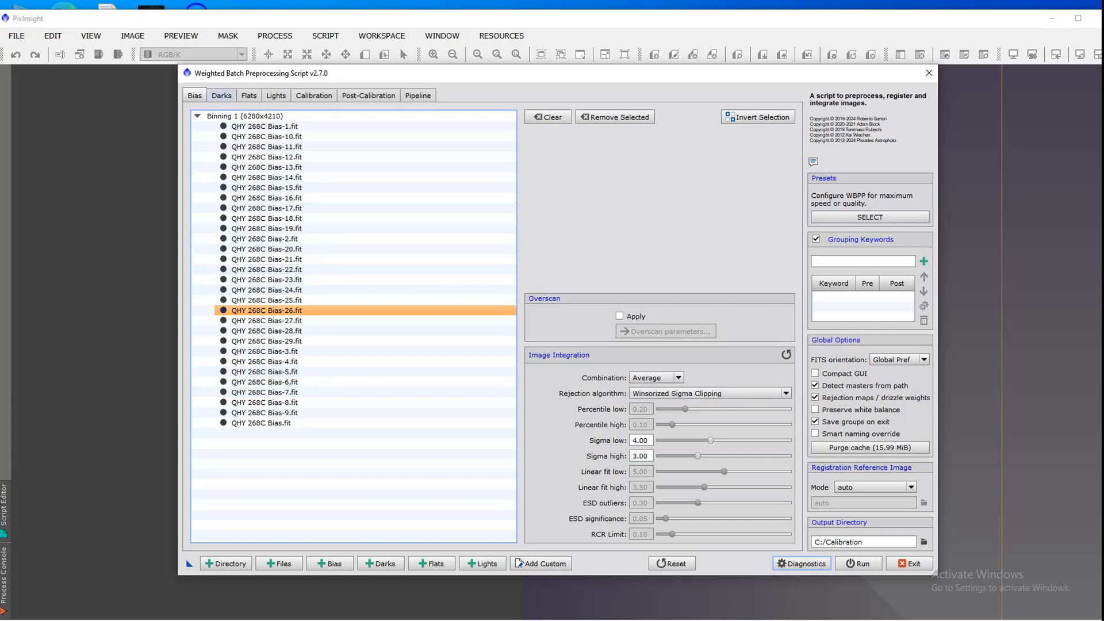
# Step: Add all 300-second dark frames from C:/Calibration/Darks, numbered 0001 through 0036
pyautogui.click(222, 96)
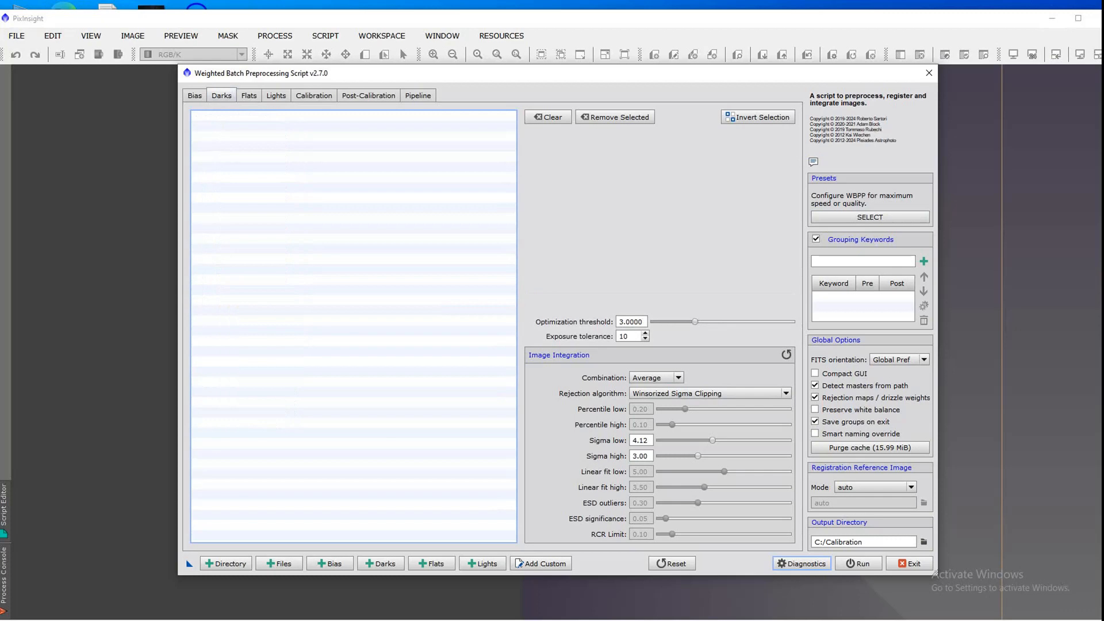
pyautogui.click(381, 564)
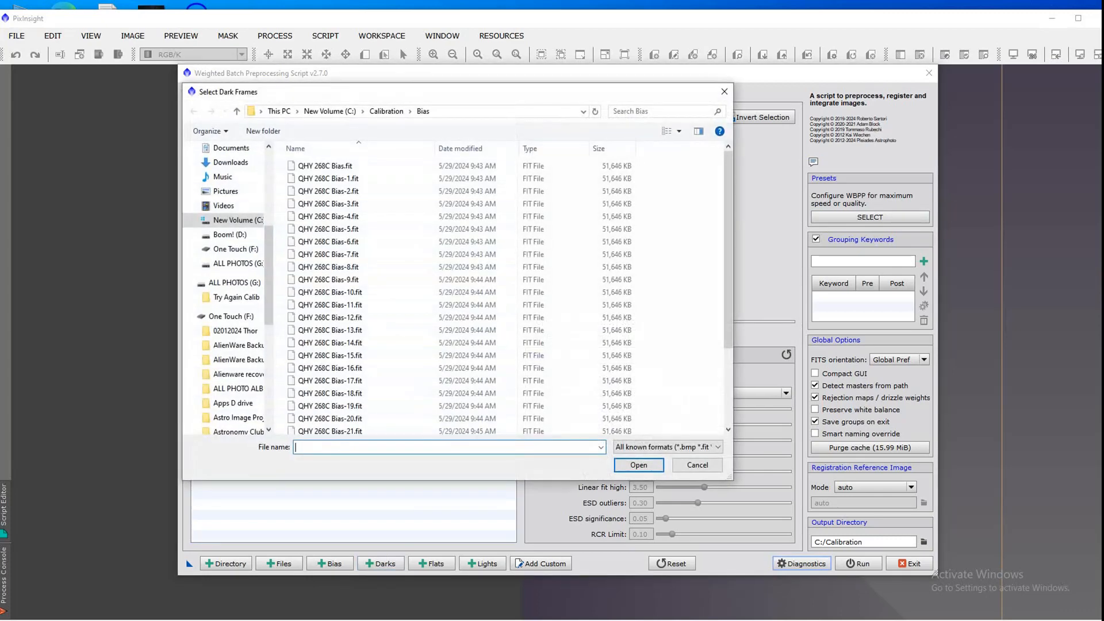
pyautogui.click(386, 111)
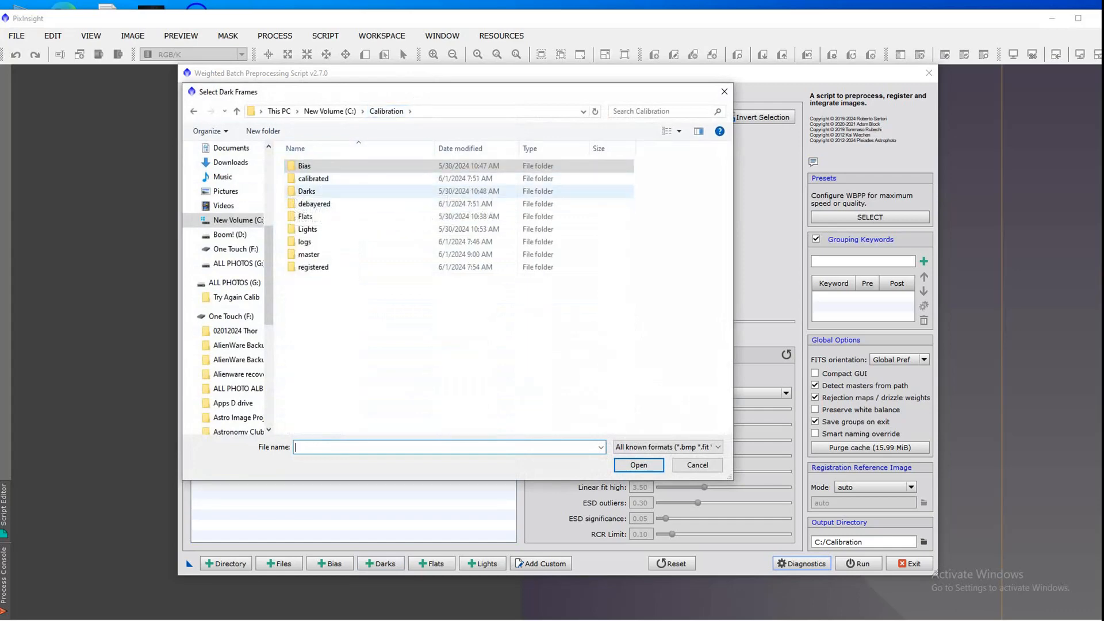
pyautogui.click(306, 191)
pyautogui.doubleClick(307, 191)
pyautogui.click(322, 166)
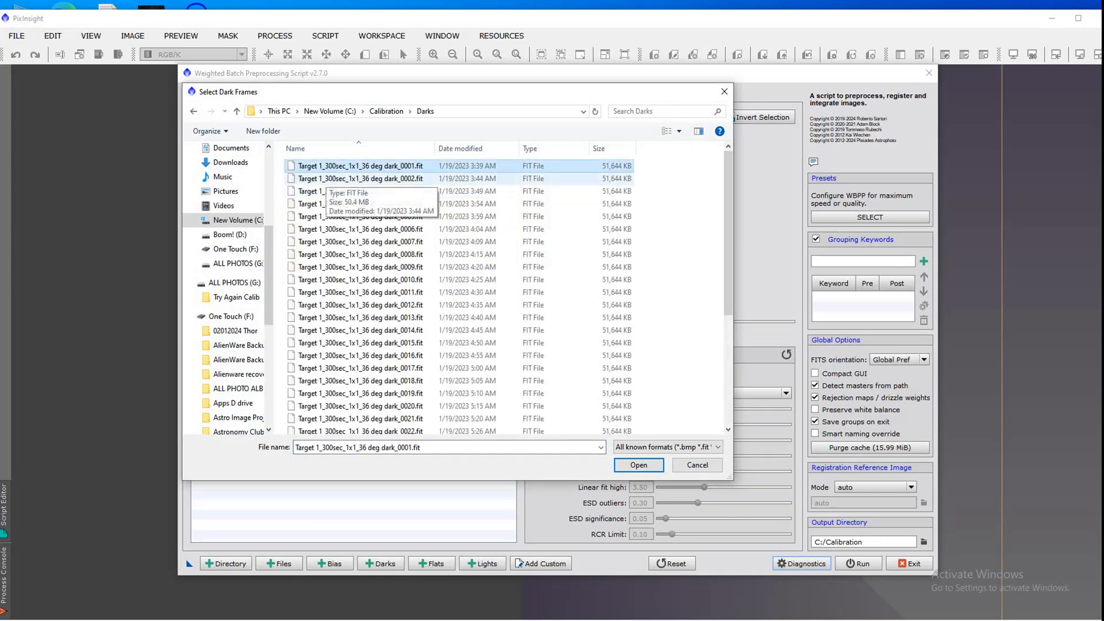
pyautogui.hotkey('shift', 'Down')
pyautogui.hotkey('shift', 'Down')
pyautogui.hotkey('shift', 'Down')
pyautogui.hotkey('shift', 'Down')
pyautogui.hotkey('shift', 'Down')
pyautogui.hotkey('shift', 'Down')
pyautogui.hotkey('shift', 'Down')
pyautogui.hotkey('shift', 'Down')
pyautogui.hotkey('shift', 'Down')
pyautogui.hotkey('shift', 'Down')
pyautogui.hotkey('shift', 'Down')
pyautogui.hotkey('shift', 'Down')
pyautogui.hotkey('shift', 'Down')
pyautogui.hotkey('shift', 'Down')
pyautogui.hotkey('shift', 'Down')
pyautogui.hotkey('shift', 'Down')
pyautogui.hotkey('shift', 'Down')
pyautogui.hotkey('shift', 'Down')
pyautogui.hotkey('shift', 'Down')
pyautogui.hotkey('shift', 'Down')
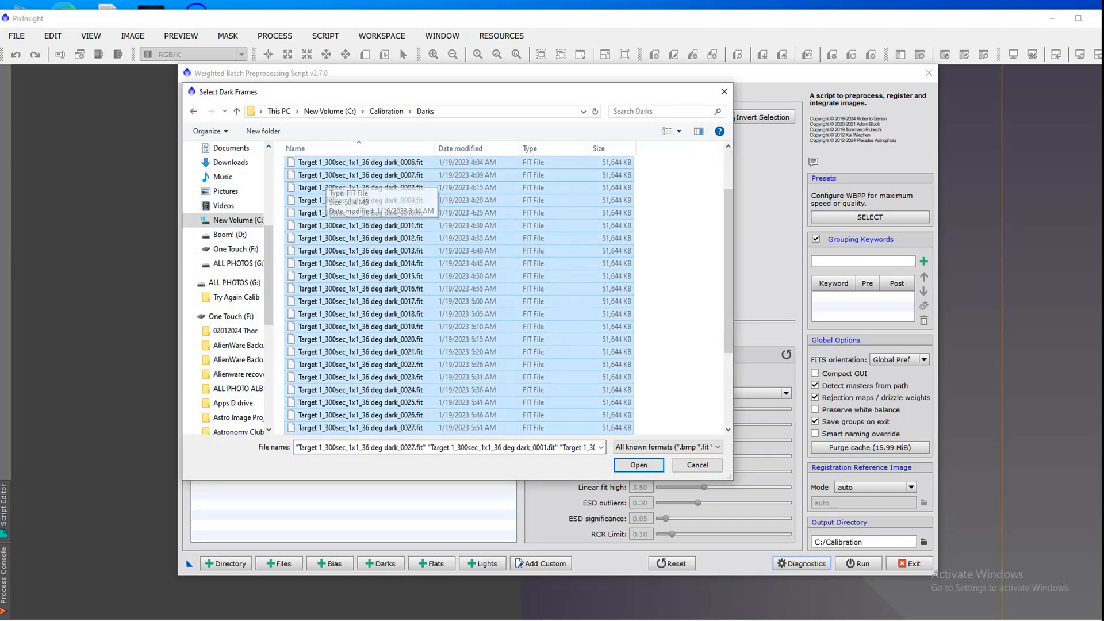
pyautogui.press('Return')
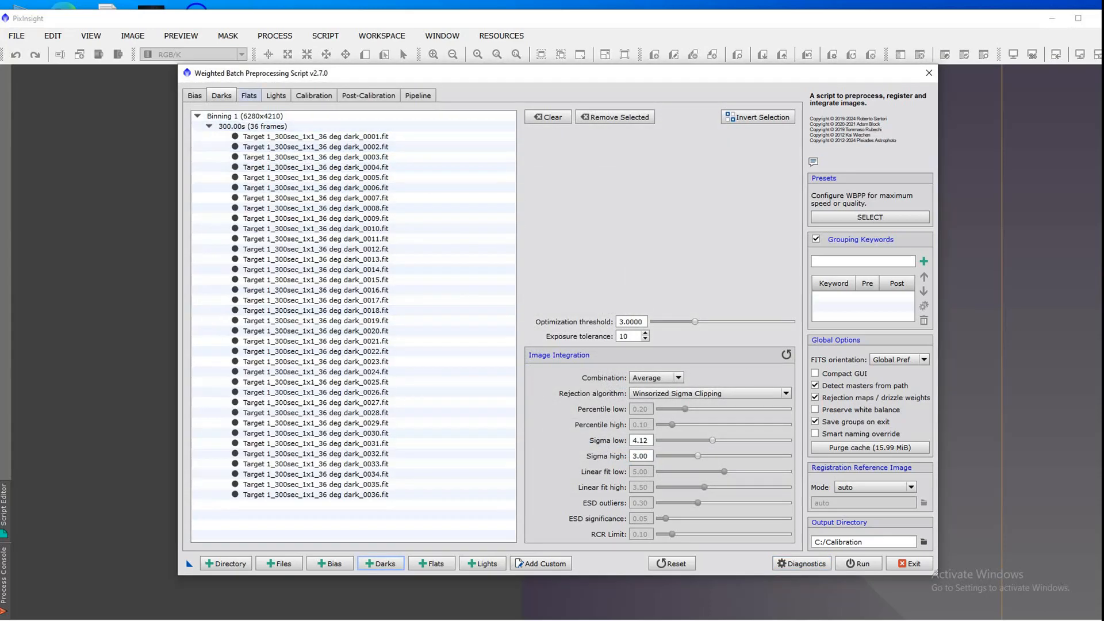
# Step: Add all flat frames from the OCS subfolder of C:/Calibration/Flats, QHY268C Flats.fit through QHY268C Flats-24.fit
pyautogui.click(249, 95)
pyautogui.click(431, 563)
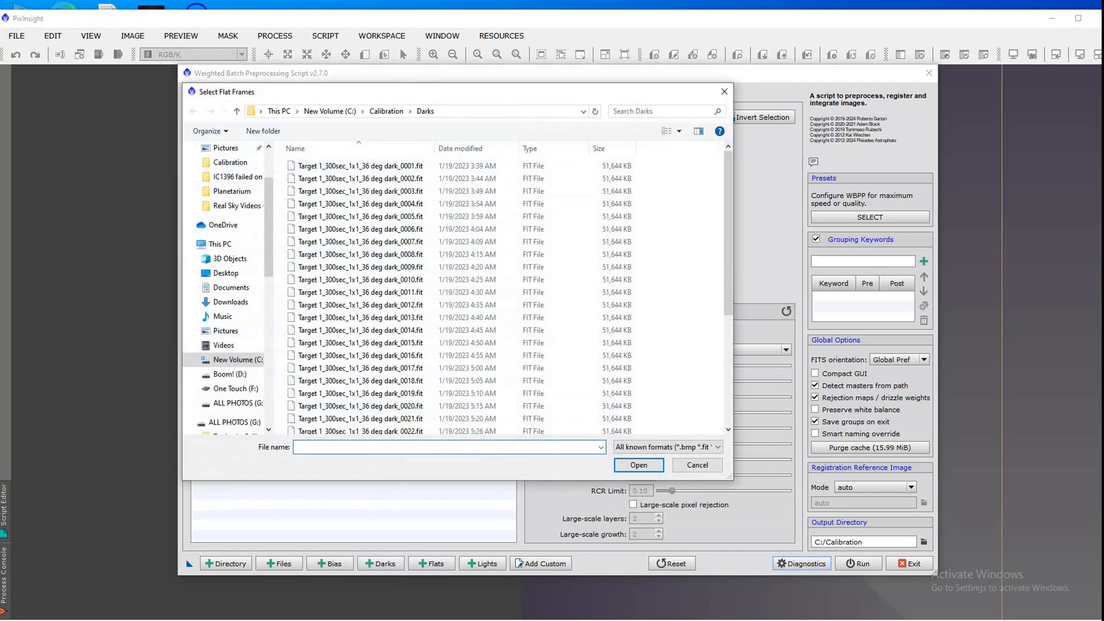
pyautogui.click(386, 111)
pyautogui.doubleClick(304, 216)
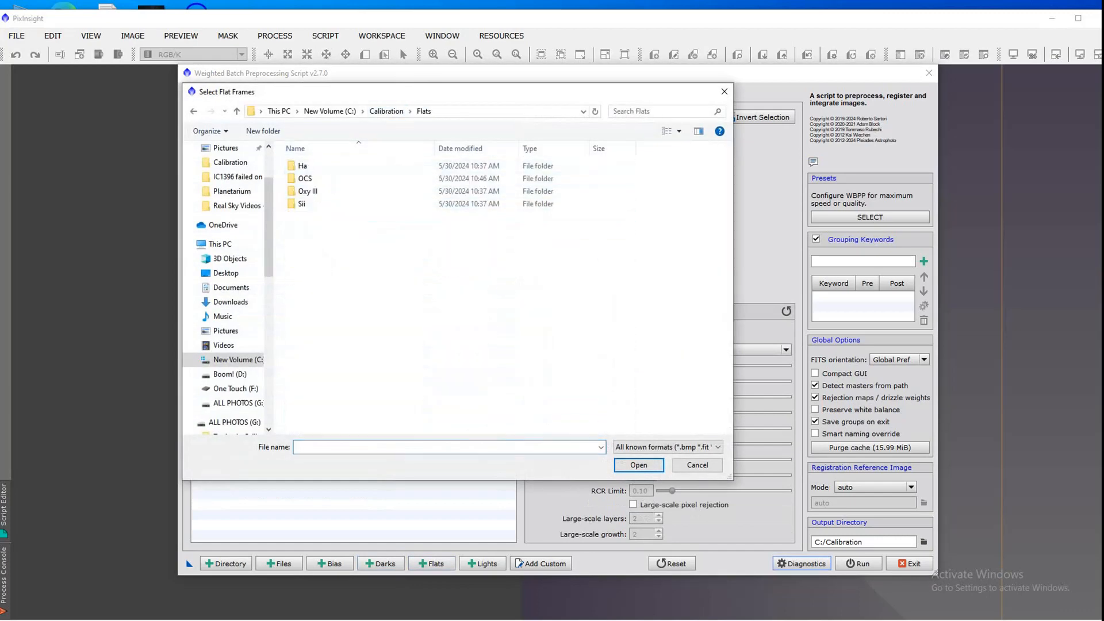
pyautogui.doubleClick(305, 179)
pyautogui.click(325, 166)
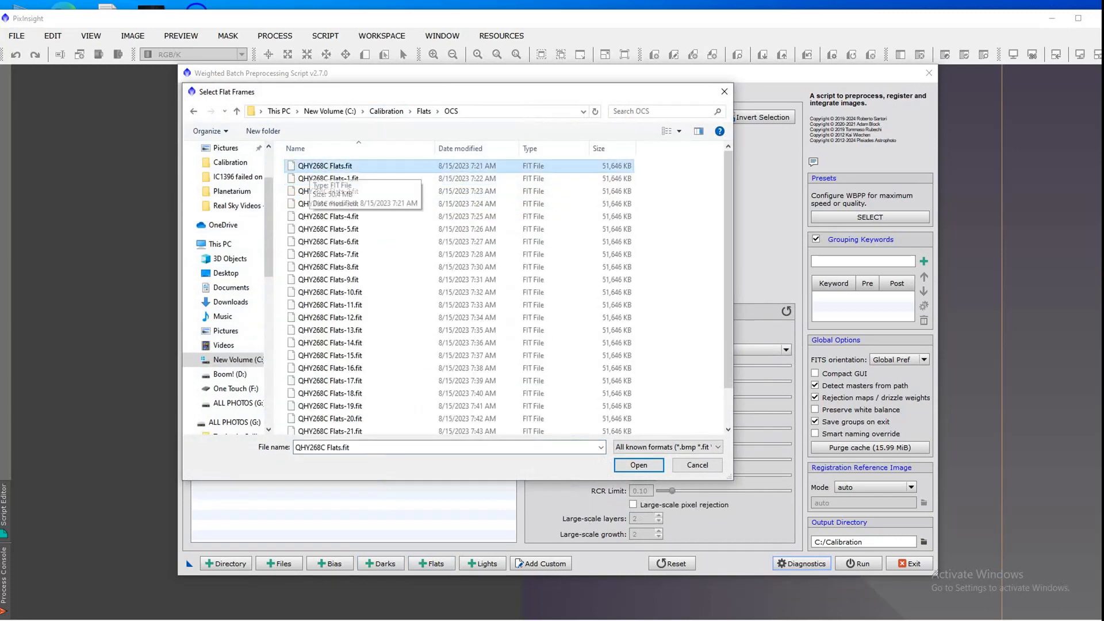
pyautogui.hotkey('shift', 'Down')
pyautogui.hotkey('shift', 'Down')
pyautogui.hotkey('shift', 'Down')
pyautogui.hotkey('shift', 'Down')
pyautogui.hotkey('shift', 'Down')
pyautogui.hotkey('shift', 'Down')
pyautogui.hotkey('shift', 'Down')
pyautogui.hotkey('shift', 'Down')
pyautogui.hotkey('shift', 'Down')
pyautogui.hotkey('shift', 'Down')
pyautogui.hotkey('shift', 'Down')
pyautogui.hotkey('shift', 'Down')
pyautogui.hotkey('shift', 'Down')
pyautogui.hotkey('shift', 'Down')
pyautogui.hotkey('shift', 'Down')
pyautogui.hotkey('shift', 'Down')
pyautogui.hotkey('shift', 'Down')
pyautogui.hotkey('shift', 'Down')
pyautogui.hotkey('shift', 'Down')
pyautogui.hotkey('shift', 'Down')
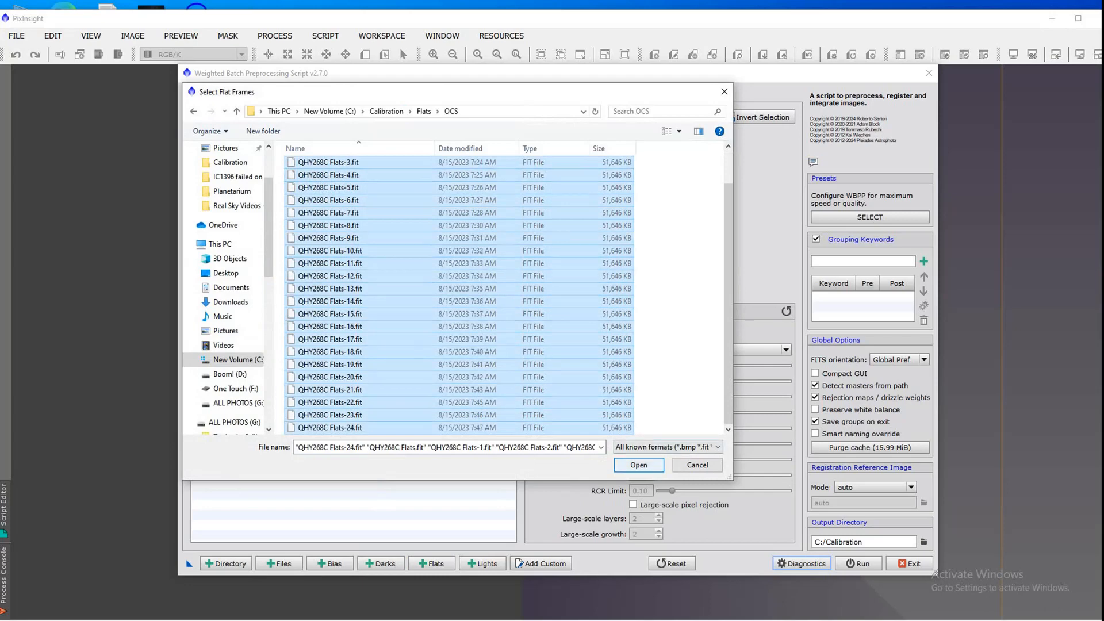
pyautogui.click(639, 465)
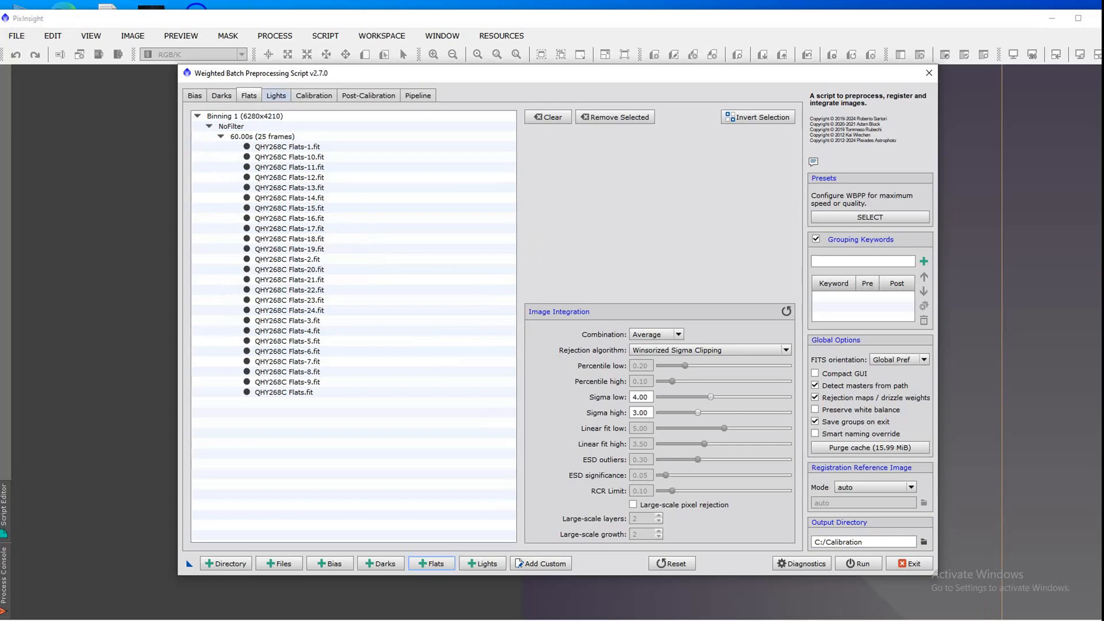
pyautogui.click(276, 96)
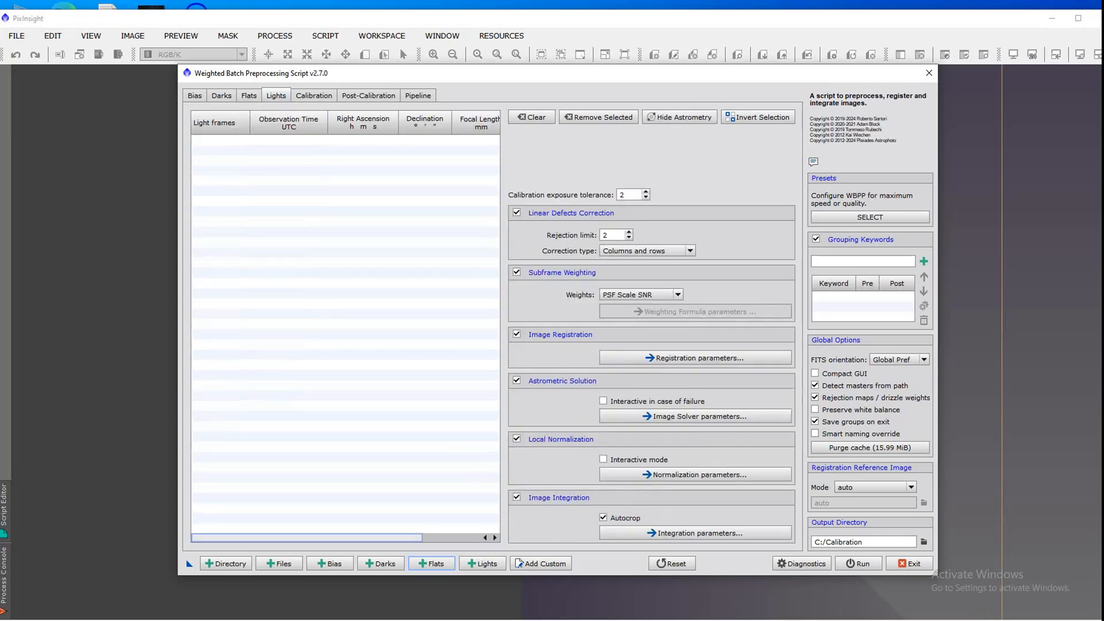
pyautogui.click(482, 564)
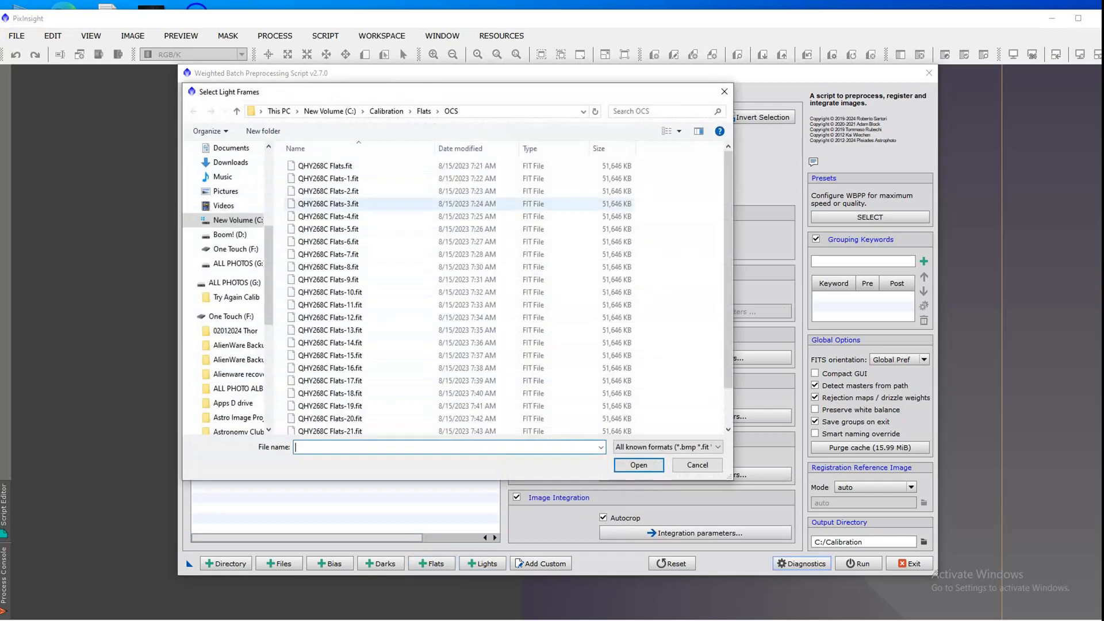
pyautogui.click(424, 111)
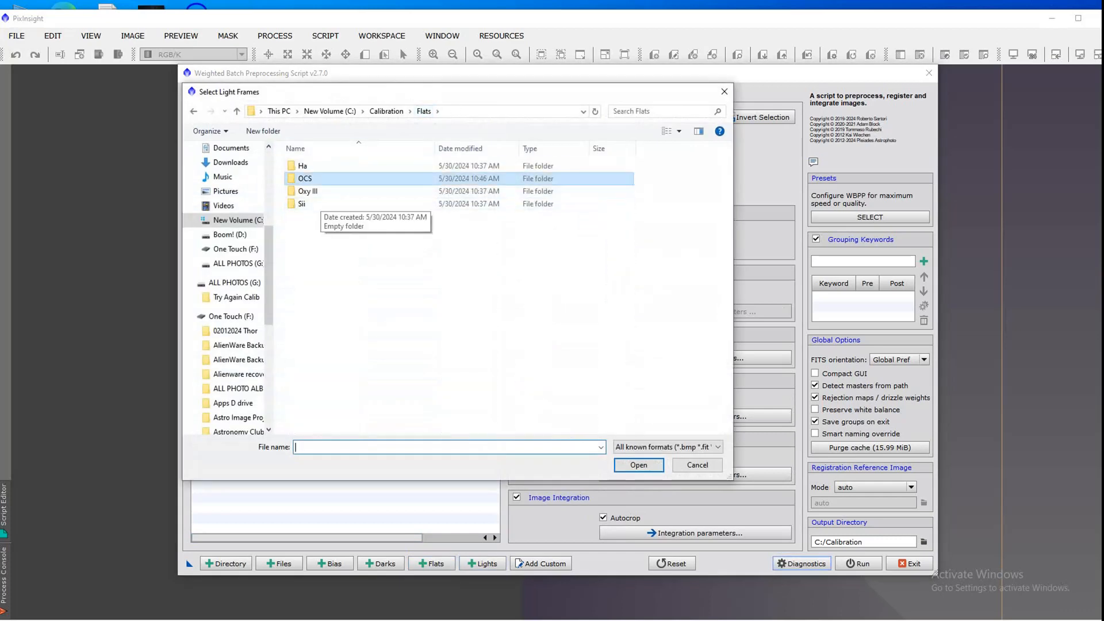
pyautogui.click(386, 111)
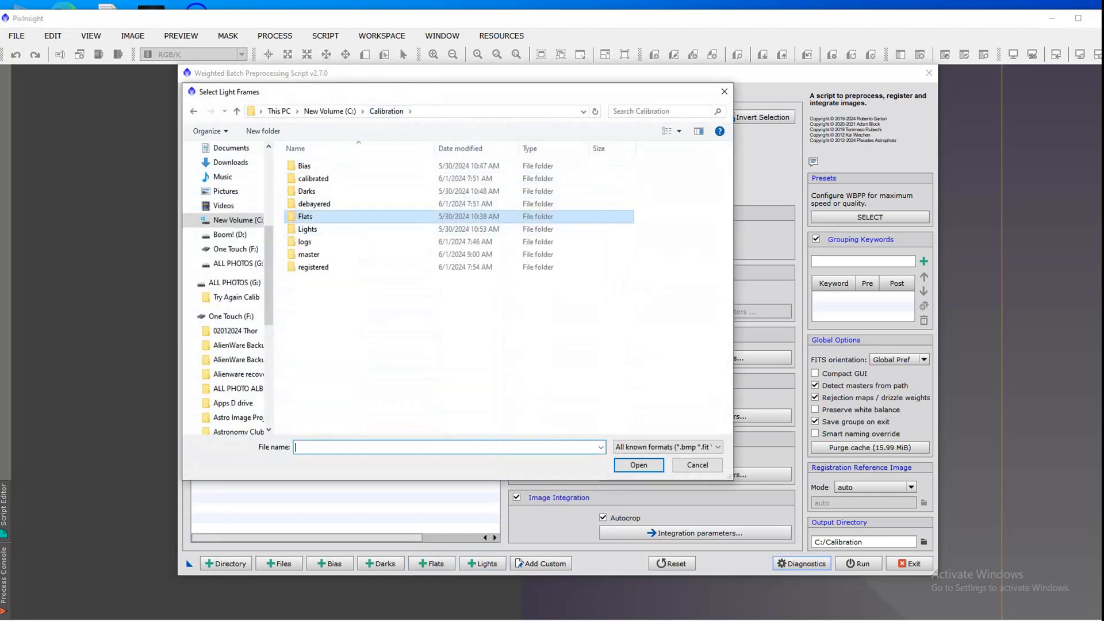
pyautogui.doubleClick(307, 229)
pyautogui.click(329, 166)
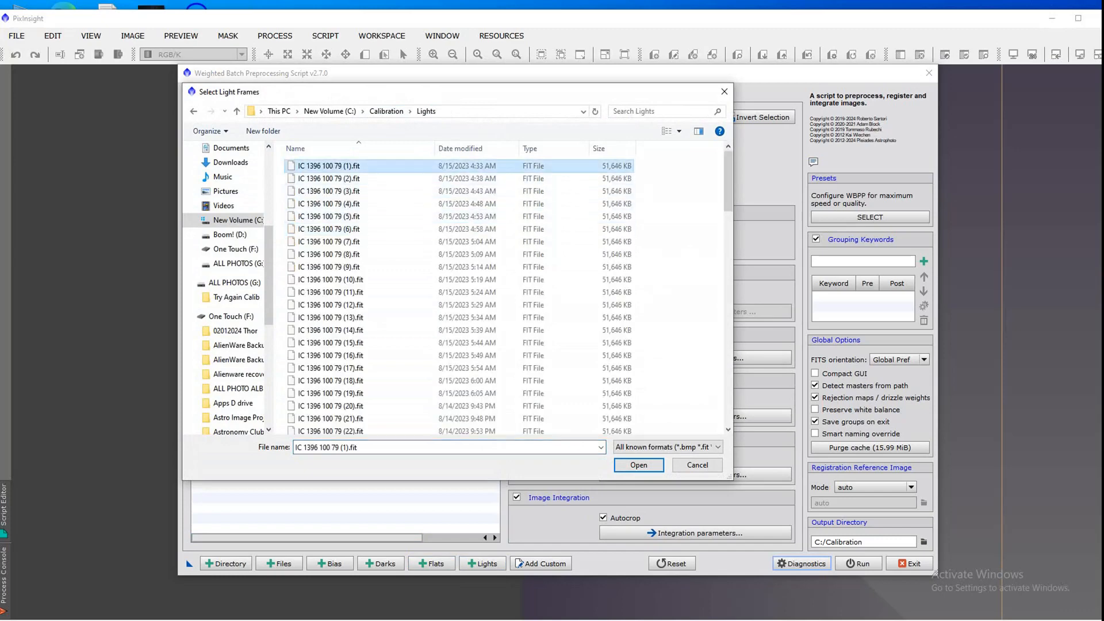
pyautogui.hotkey('shift', 'Down')
pyautogui.hotkey('shift', 'Down')
pyautogui.hotkey('shift', 'Down')
pyautogui.hotkey('shift', 'Down')
pyautogui.hotkey('shift', 'Down')
pyautogui.hotkey('shift', 'Down')
pyautogui.hotkey('shift', 'Down')
pyautogui.hotkey('shift', 'Down')
pyautogui.hotkey('shift', 'Down')
pyautogui.hotkey('shift', 'Down')
pyautogui.hotkey('shift', 'Down')
pyautogui.hotkey('shift', 'Down')
pyautogui.hotkey('shift', 'Down')
pyautogui.hotkey('shift', 'Down')
pyautogui.hotkey('shift', 'Down')
pyautogui.hotkey('shift', 'Down')
pyautogui.hotkey('shift', 'Down')
pyautogui.hotkey('shift', 'Down')
pyautogui.hotkey('shift', 'Down')
pyautogui.hotkey('shift', 'Down')
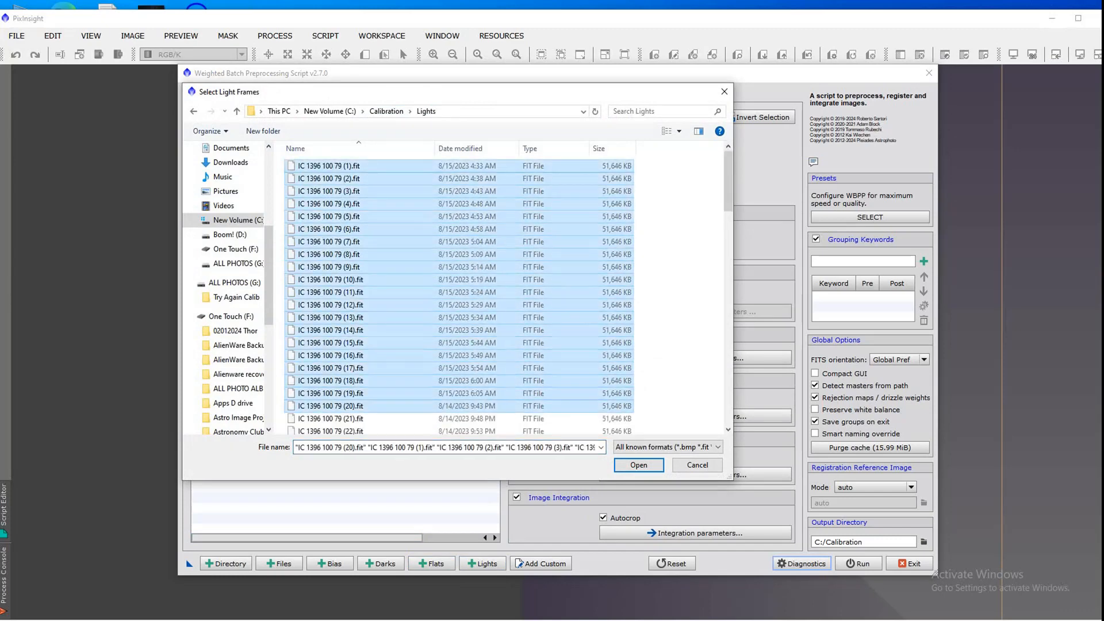
pyautogui.hotkey('shift', 'Down')
pyautogui.hotkey('shift', 'Down')
pyautogui.hotkey('shift', 'Down')
pyautogui.hotkey('shift', 'Down')
pyautogui.hotkey('shift', 'Down')
pyautogui.hotkey('shift', 'Down')
pyautogui.hotkey('shift', 'Down')
pyautogui.hotkey('shift', 'Down')
pyautogui.hotkey('shift', 'Down')
pyautogui.hotkey('shift', 'Down')
pyautogui.hotkey('shift', 'Down')
pyautogui.hotkey('shift', 'Down')
pyautogui.hotkey('shift', 'Down')
pyautogui.hotkey('shift', 'Down')
pyautogui.hotkey('shift', 'Down')
pyautogui.hotkey('shift', 'Down')
pyautogui.hotkey('shift', 'Down')
pyautogui.hotkey('shift', 'Down')
pyautogui.hotkey('shift', 'Down')
pyautogui.hotkey('shift', 'Down')
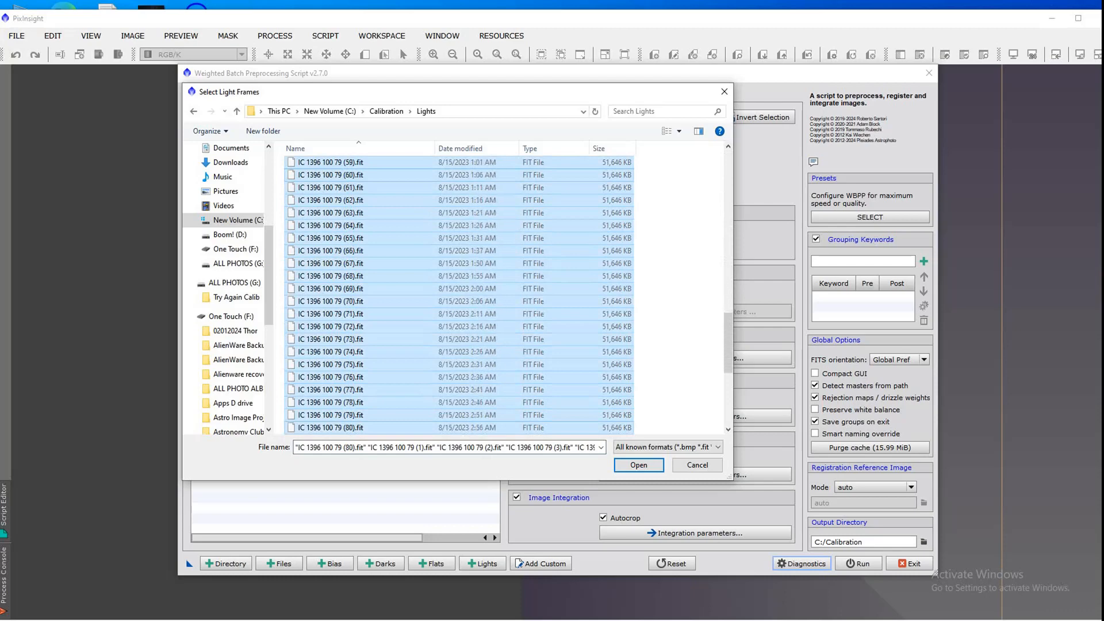
pyautogui.hotkey('shift', 'Down')
pyautogui.hotkey('shift', 'Down')
pyautogui.hotkey('shift', 'Down')
pyautogui.press('Return')
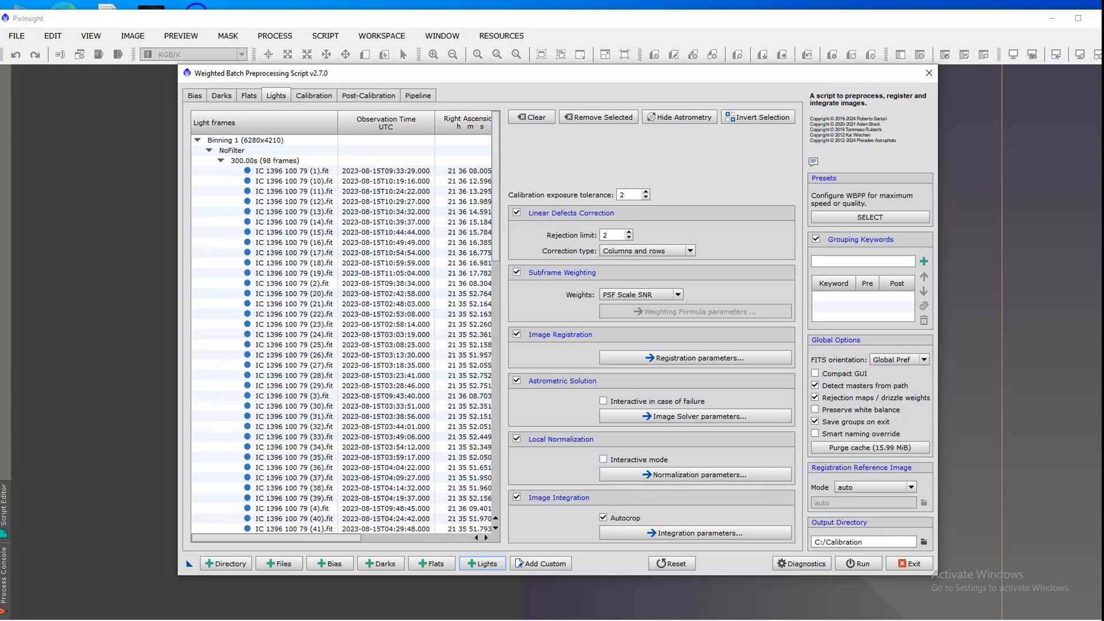
pyautogui.click(516, 213)
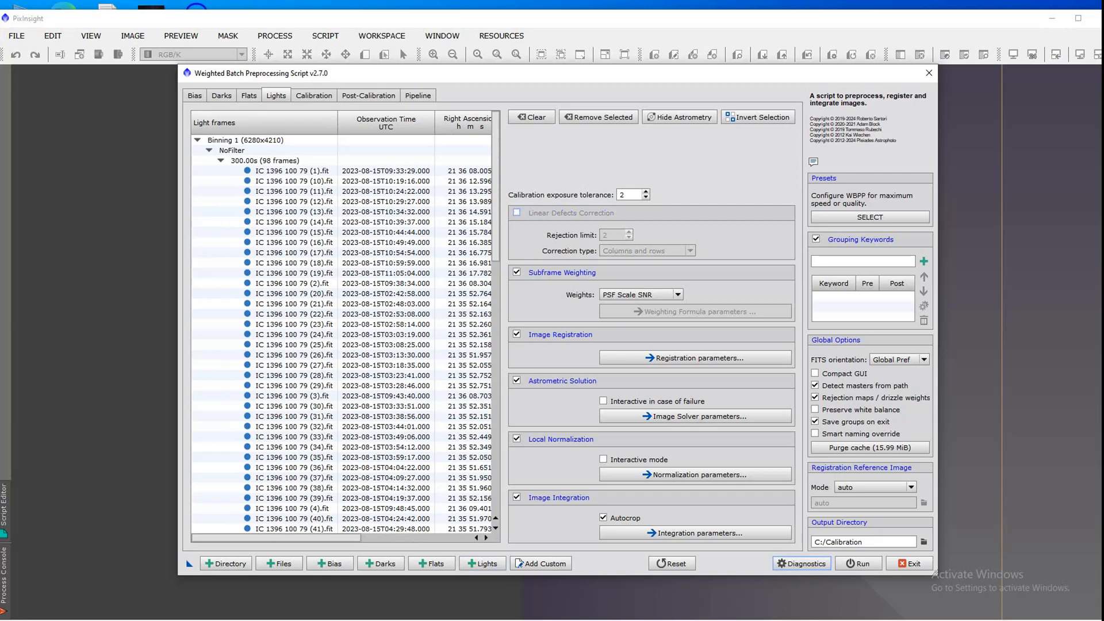
pyautogui.click(516, 213)
pyautogui.click(517, 272)
pyautogui.click(516, 272)
pyautogui.click(517, 334)
pyautogui.click(516, 334)
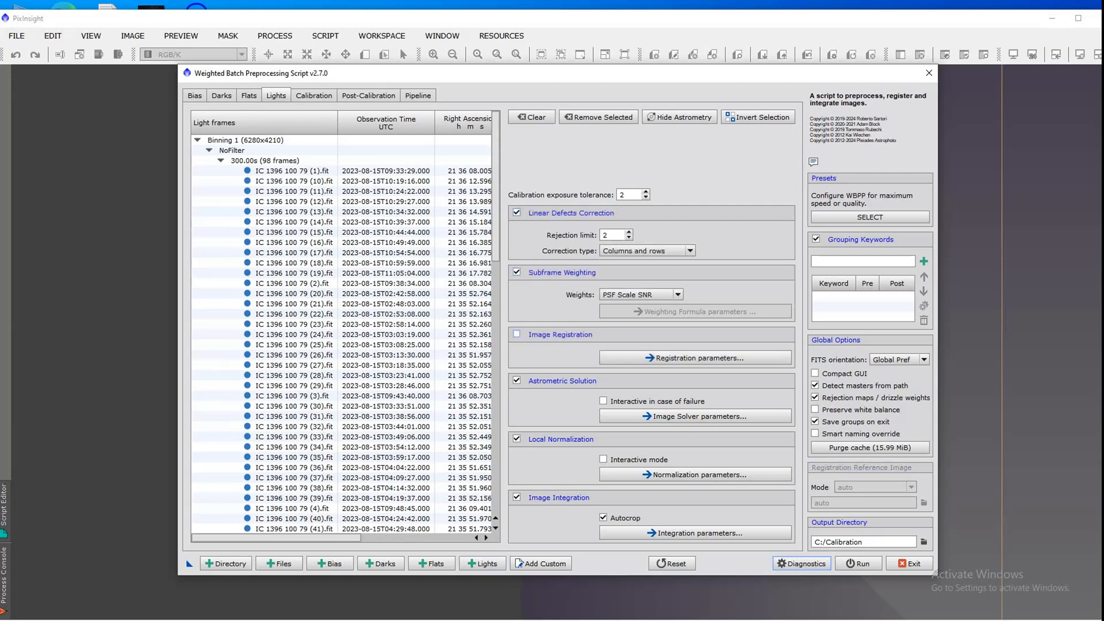
pyautogui.click(516, 381)
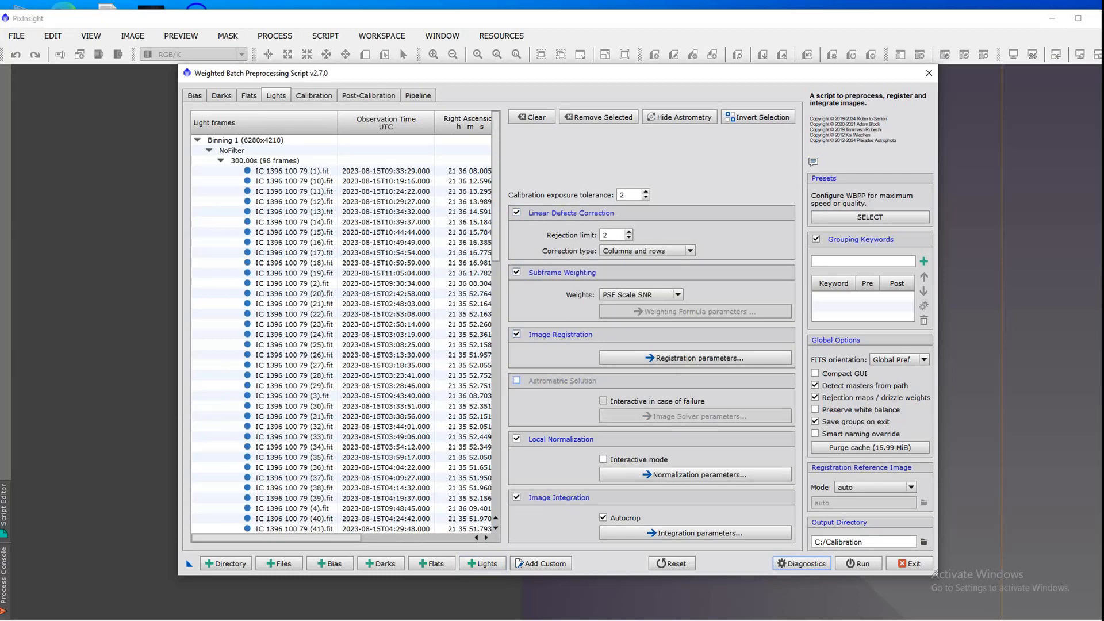
pyautogui.click(516, 381)
pyautogui.click(517, 439)
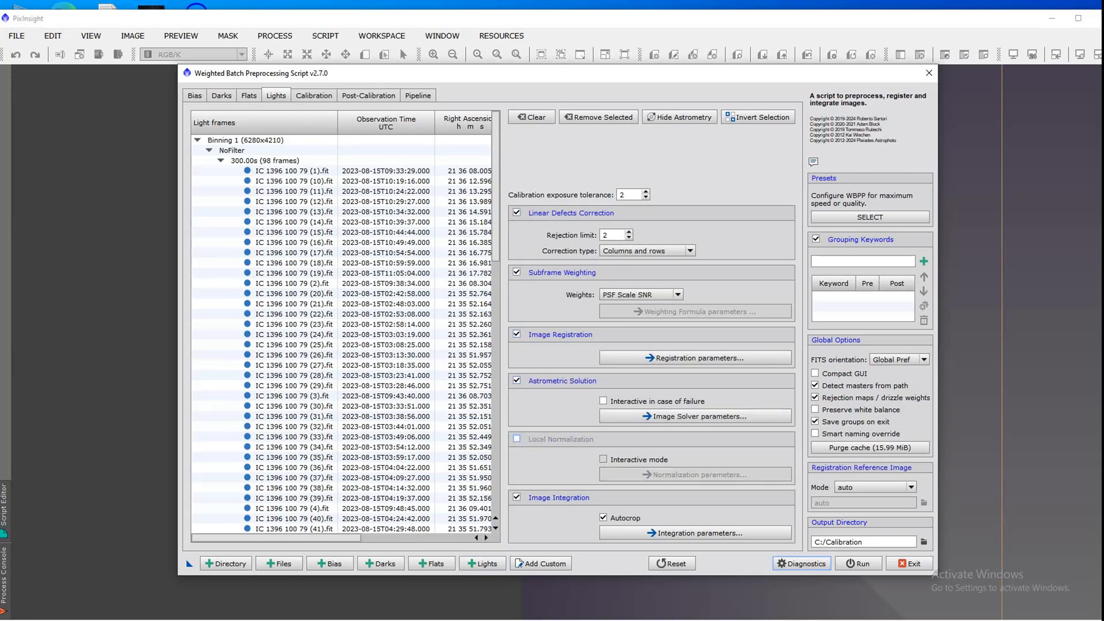
pyautogui.click(517, 439)
pyautogui.click(516, 497)
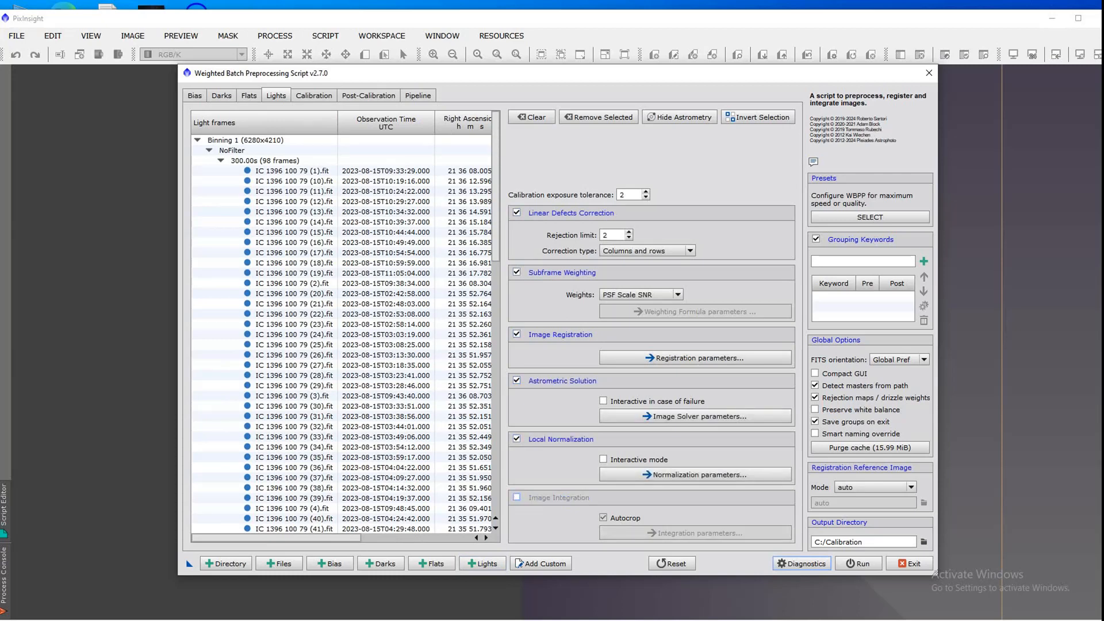
pyautogui.click(516, 497)
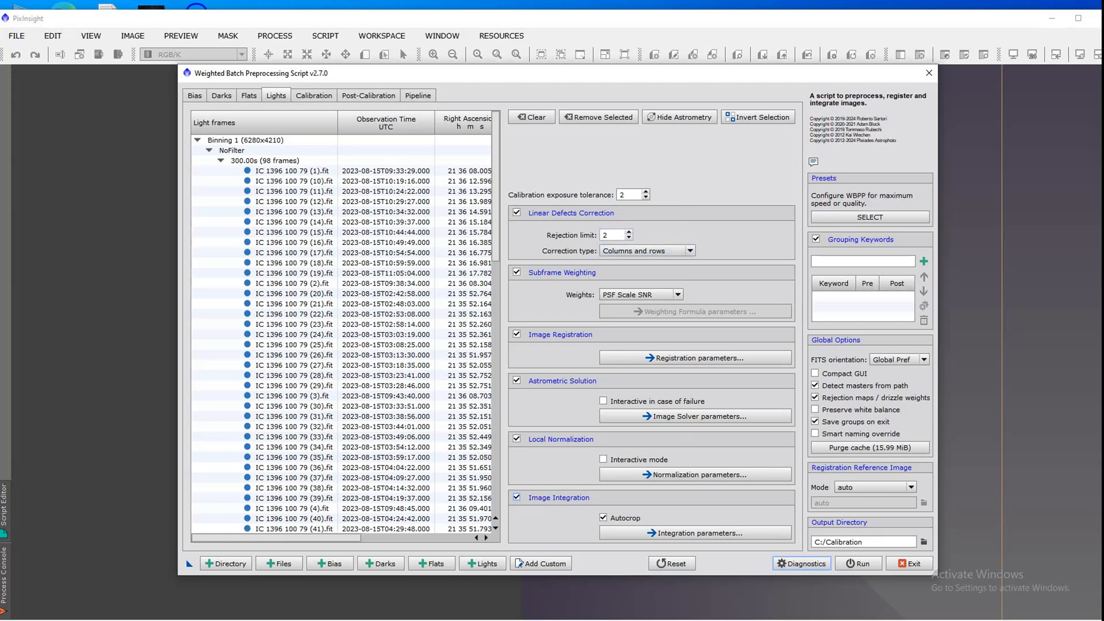
# Step: Set the linear defects correction type to Columns and rows and the subframe weights to PSF Scale SNR
pyautogui.click(644, 251)
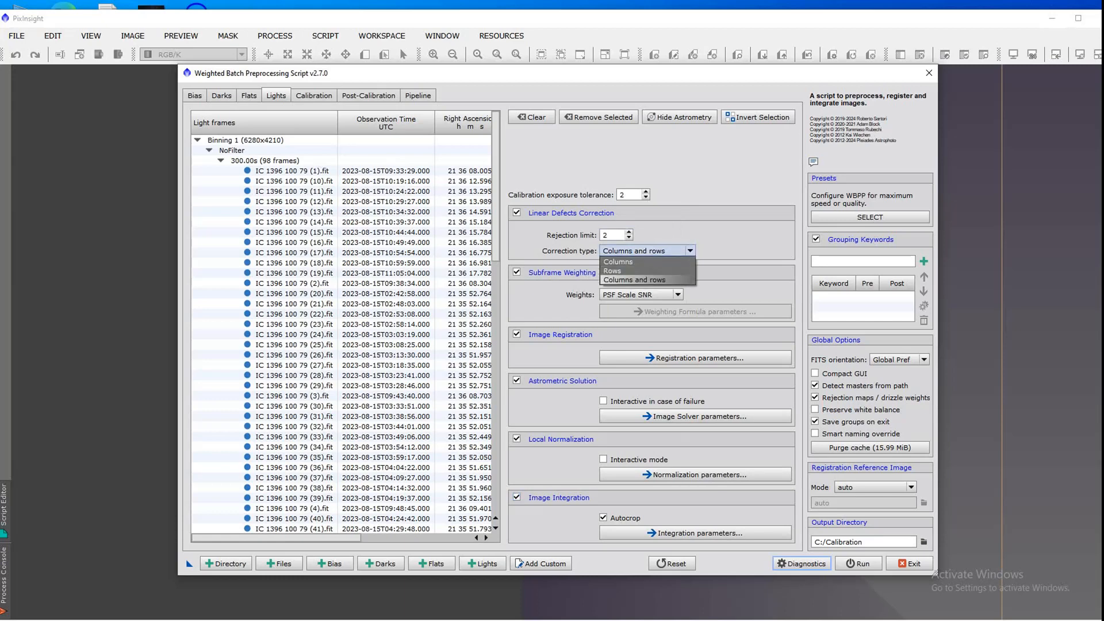
pyautogui.click(634, 280)
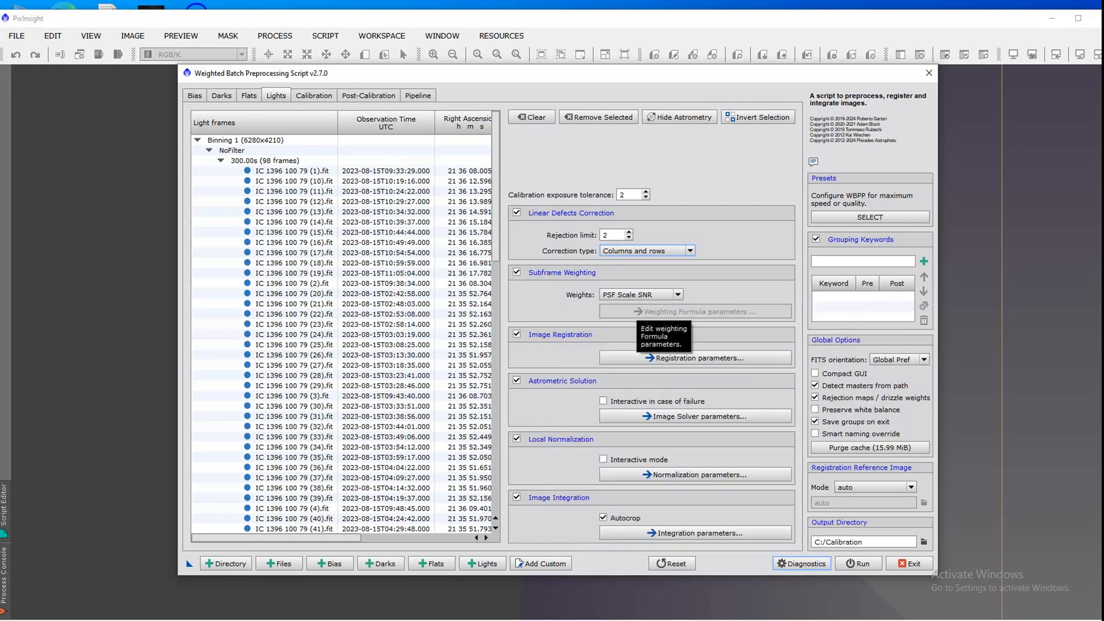
pyautogui.click(634, 295)
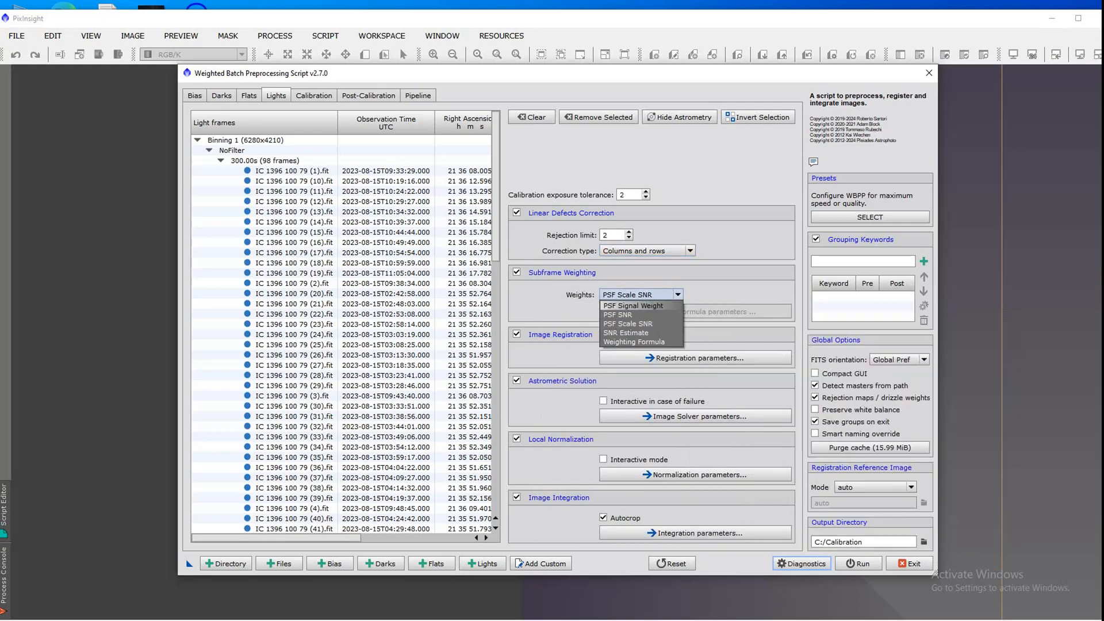
pyautogui.click(634, 324)
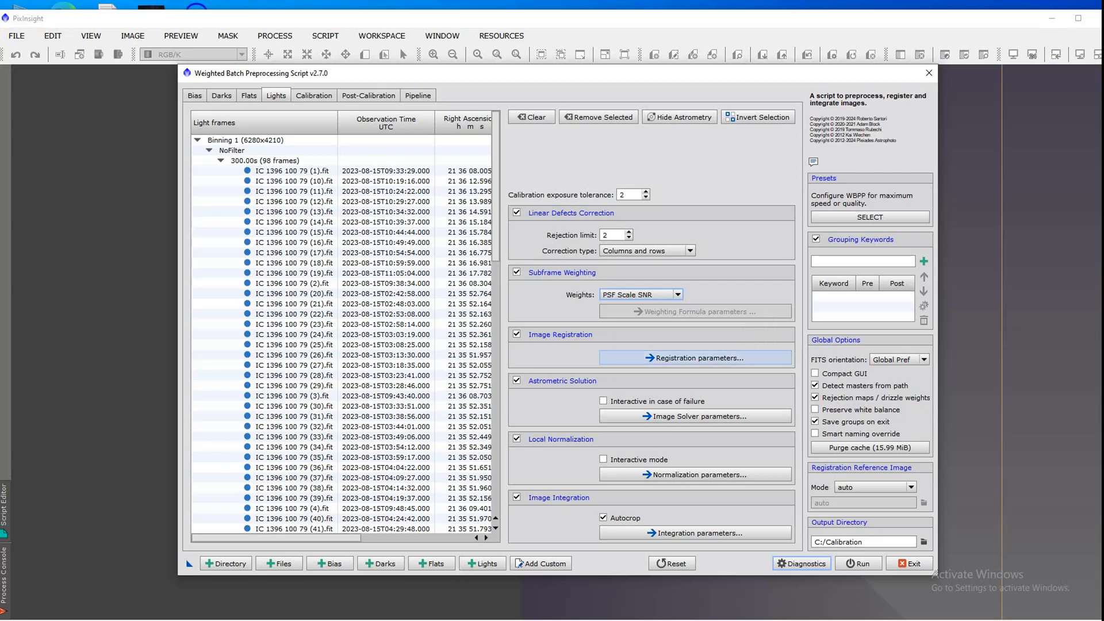
# Step: Review the image registration parameters for the light frames, including pixel interpolation, distortion correction and star detection settings
pyautogui.click(696, 358)
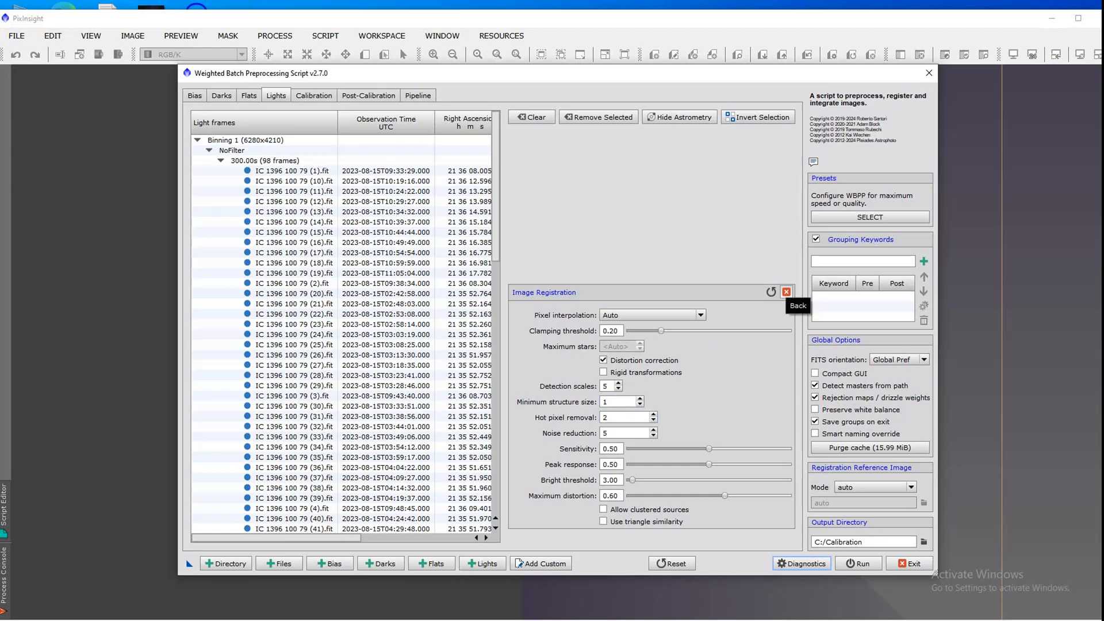
pyautogui.click(786, 292)
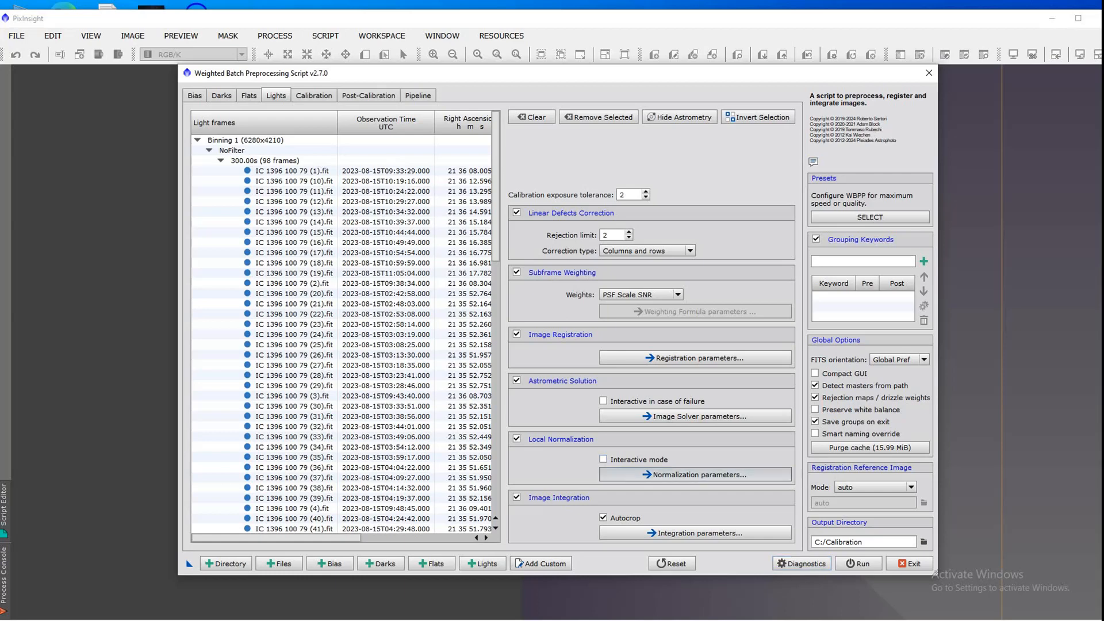
# Step: Configure local normalization with Integration of best frames as reference generation, PSF Signal Weight as evaluation criteria and Multiscale analysis as scale evaluation method
pyautogui.click(695, 475)
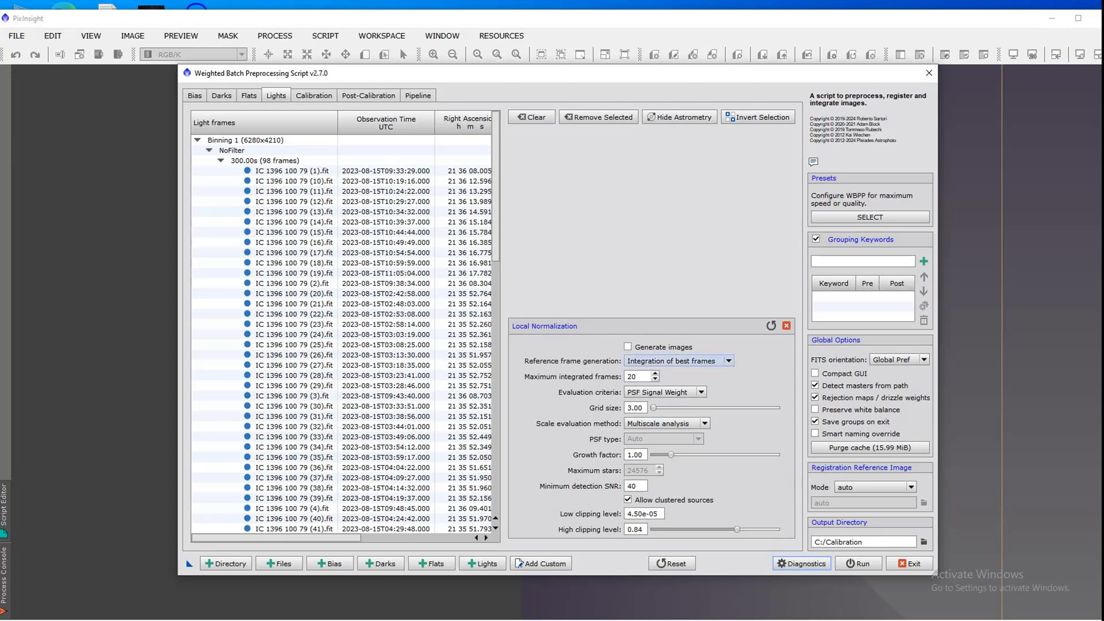
pyautogui.click(727, 361)
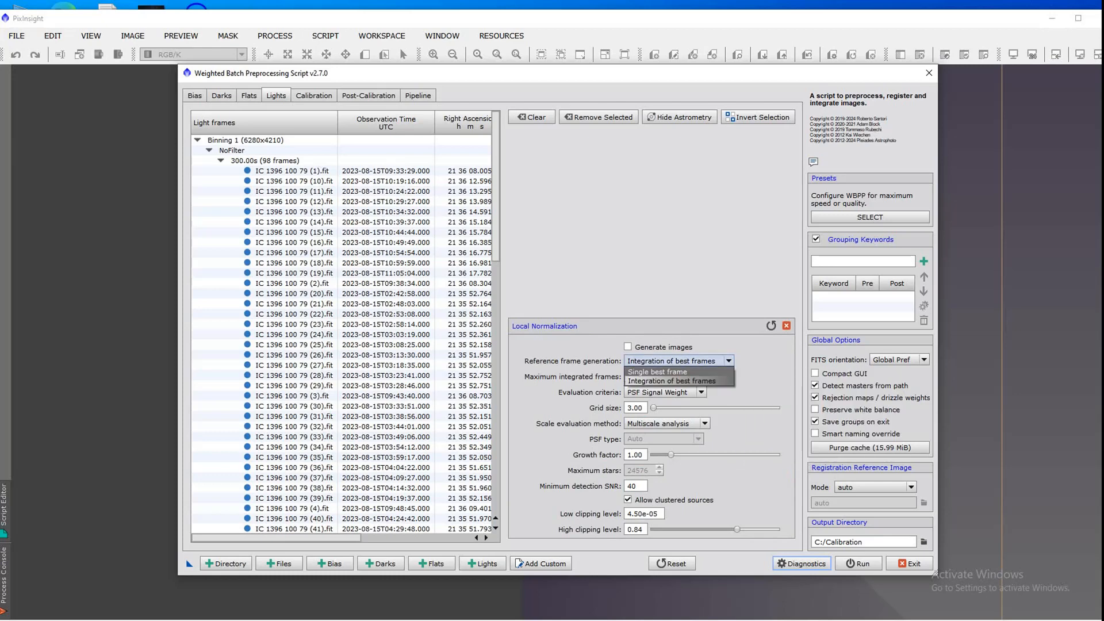
pyautogui.click(703, 381)
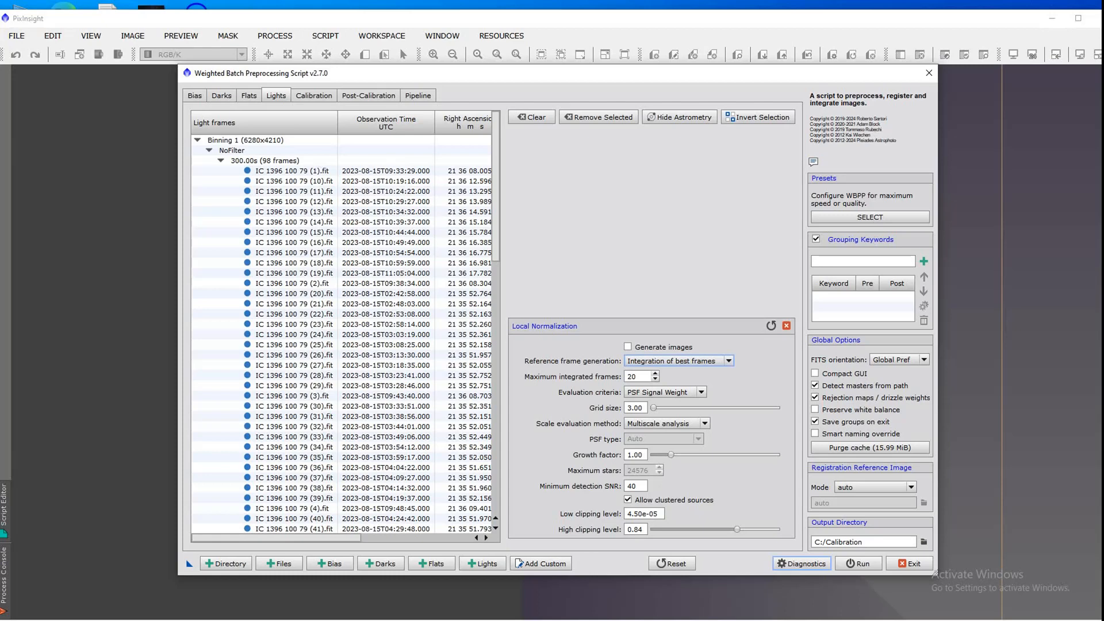
pyautogui.click(665, 393)
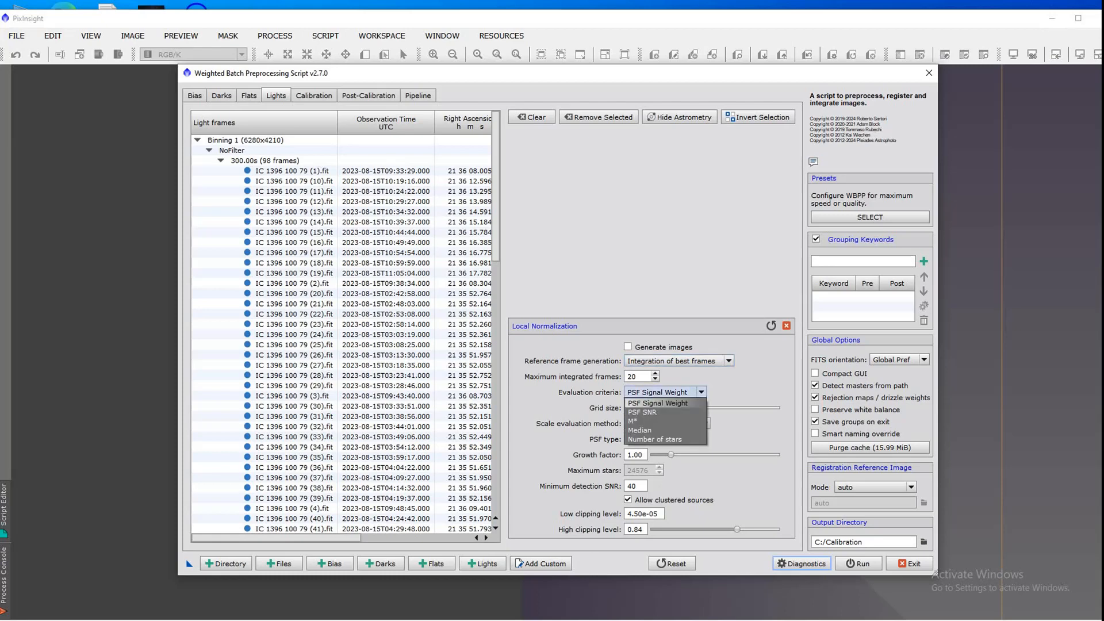
pyautogui.click(665, 392)
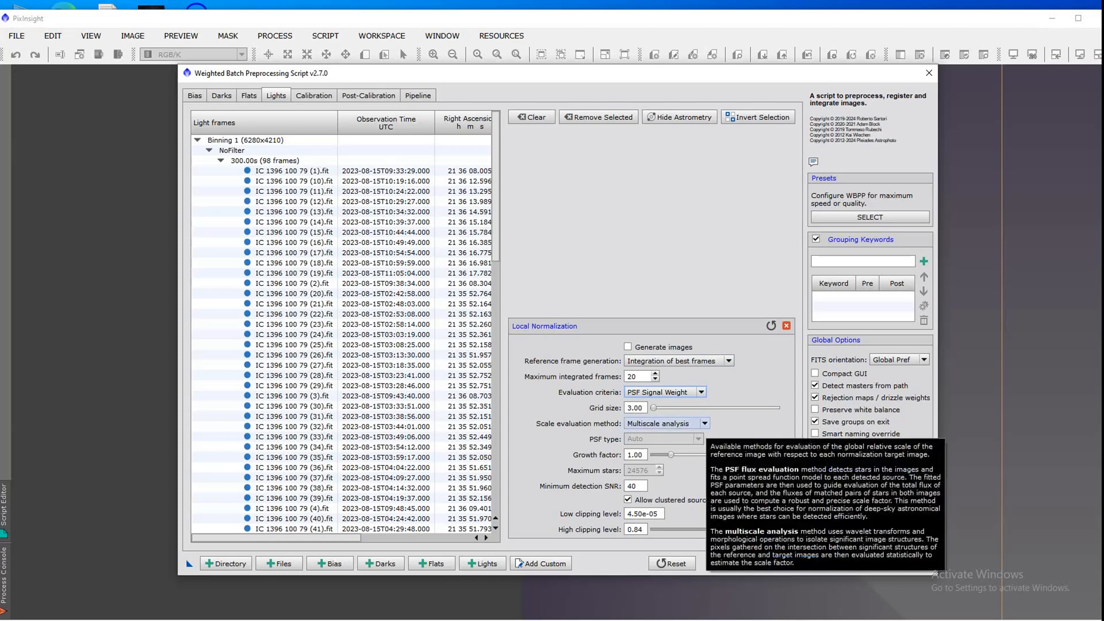
pyautogui.click(665, 423)
pyautogui.click(659, 444)
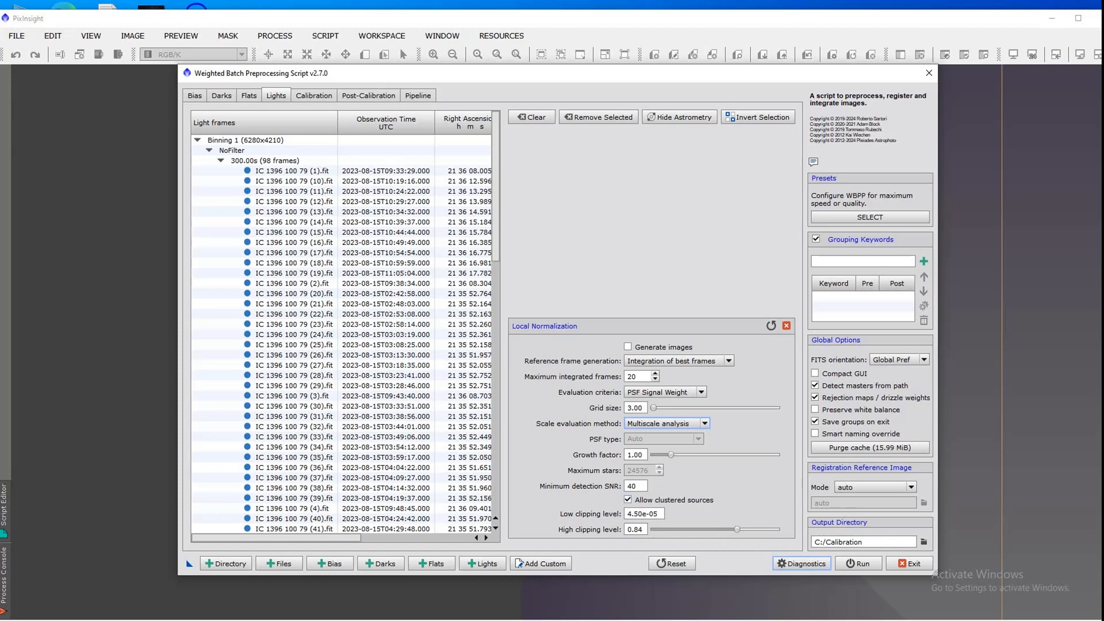
pyautogui.click(787, 326)
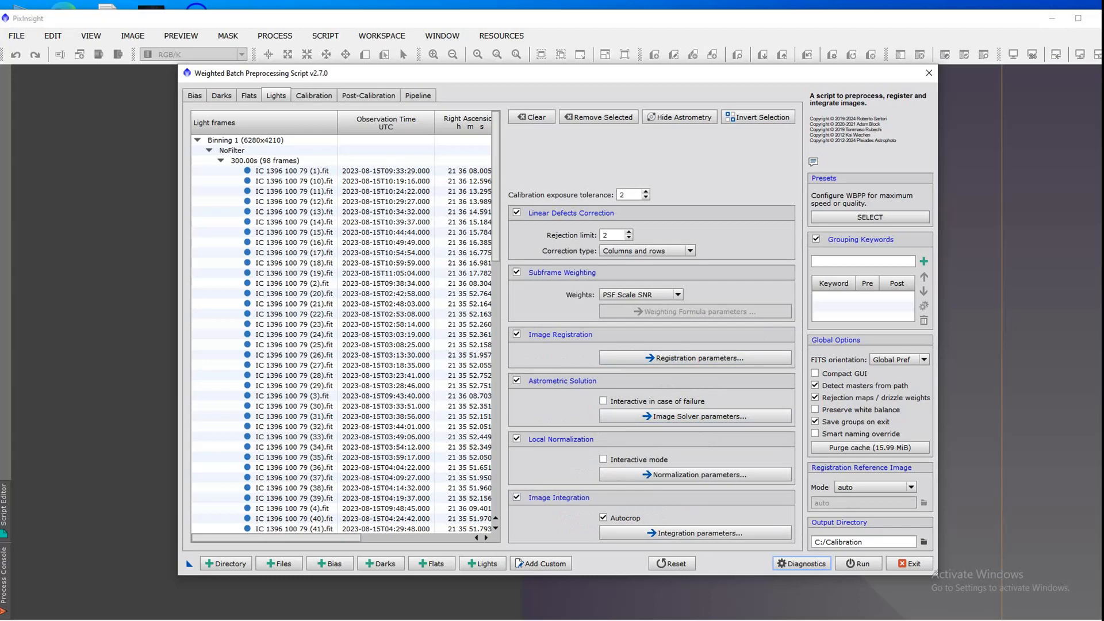
# Step: Review the light frames' image integration parameters, including the combination method, minimum weight and rejection algorithm
pyautogui.click(696, 534)
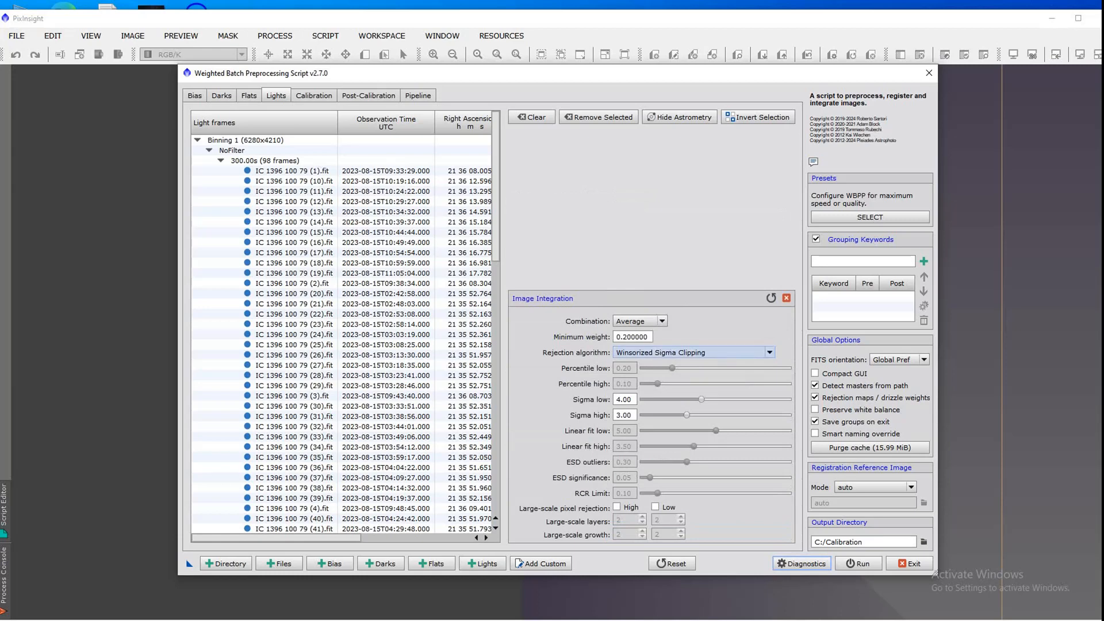
pyautogui.moveTo(718, 353)
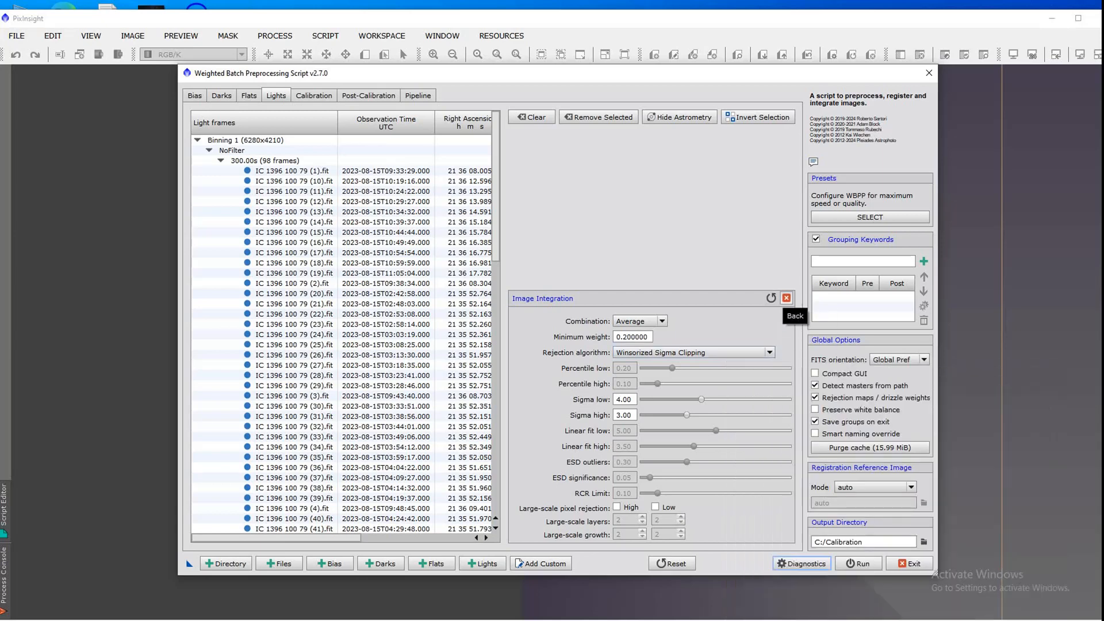
pyautogui.click(786, 298)
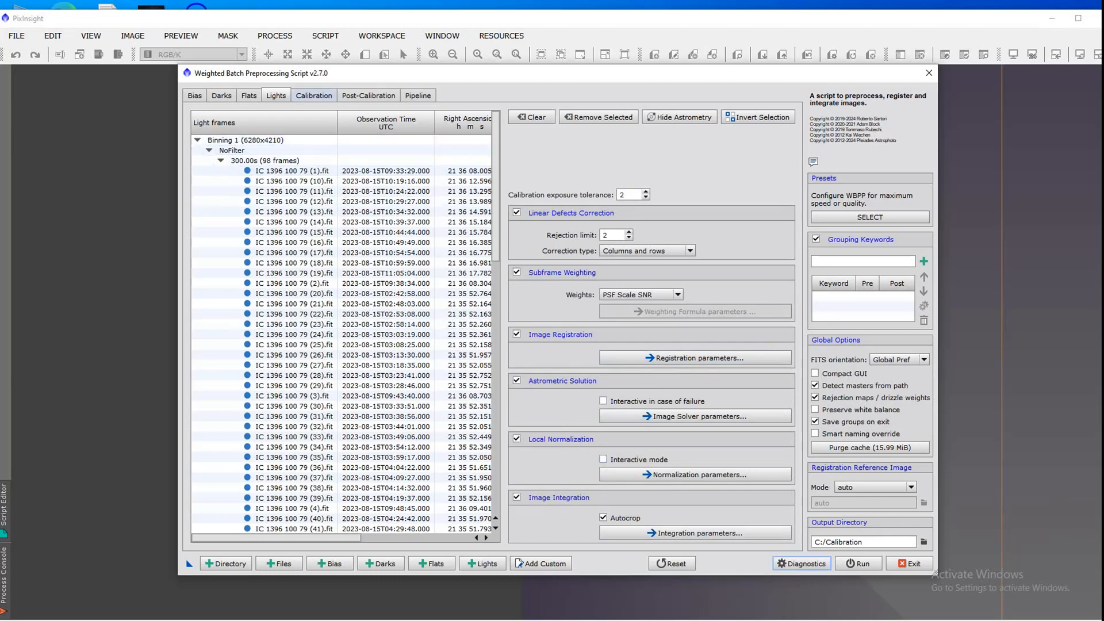
# Step: Enable CFA images for the 300-second light frame group in the calibration settings and set its mosaic pattern to RGGB
pyautogui.click(314, 95)
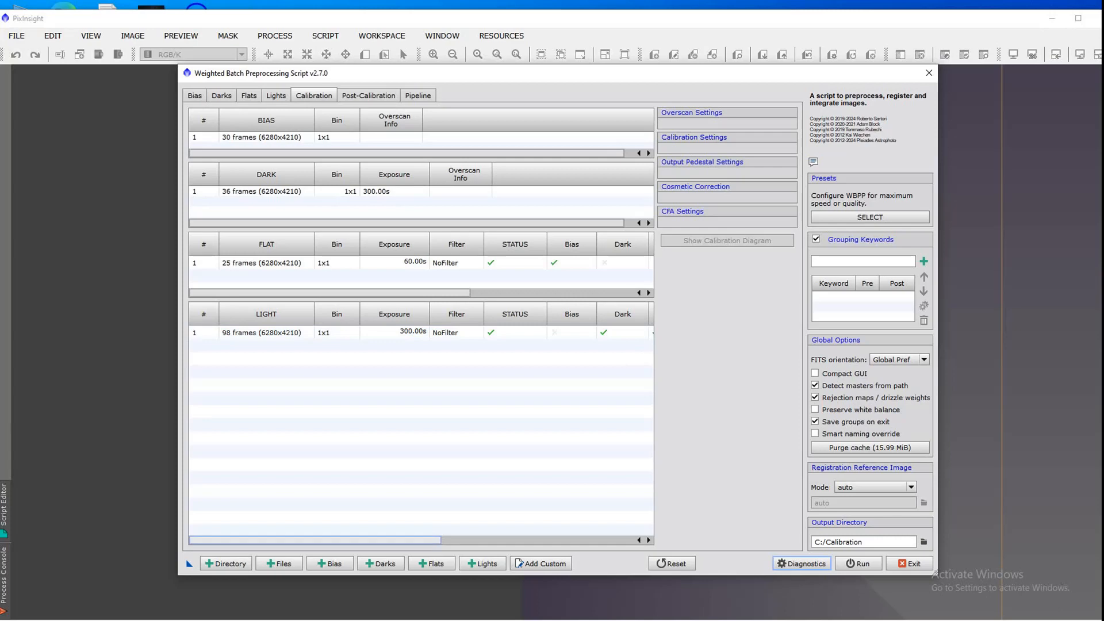
pyautogui.moveTo(322, 541); pyautogui.dragTo(515, 540)
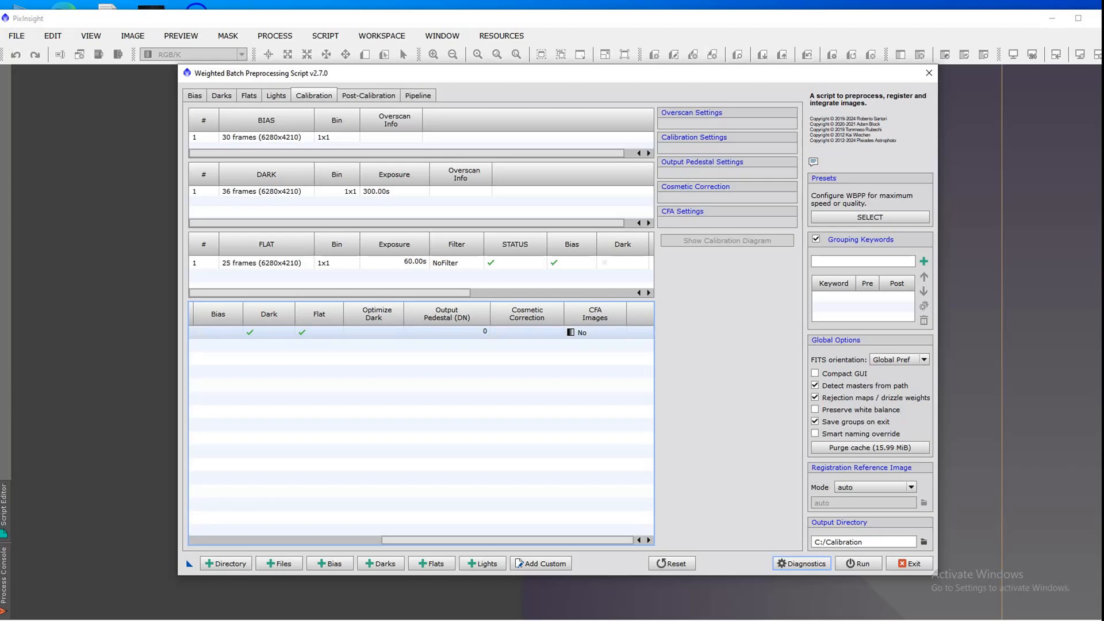
pyautogui.click(527, 332)
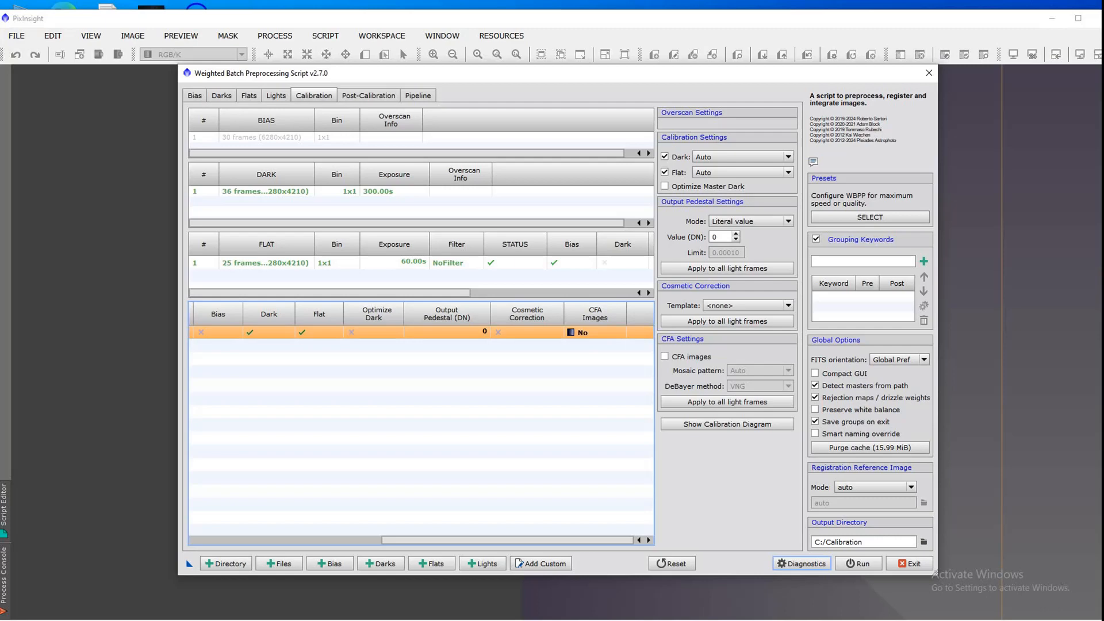
pyautogui.click(665, 357)
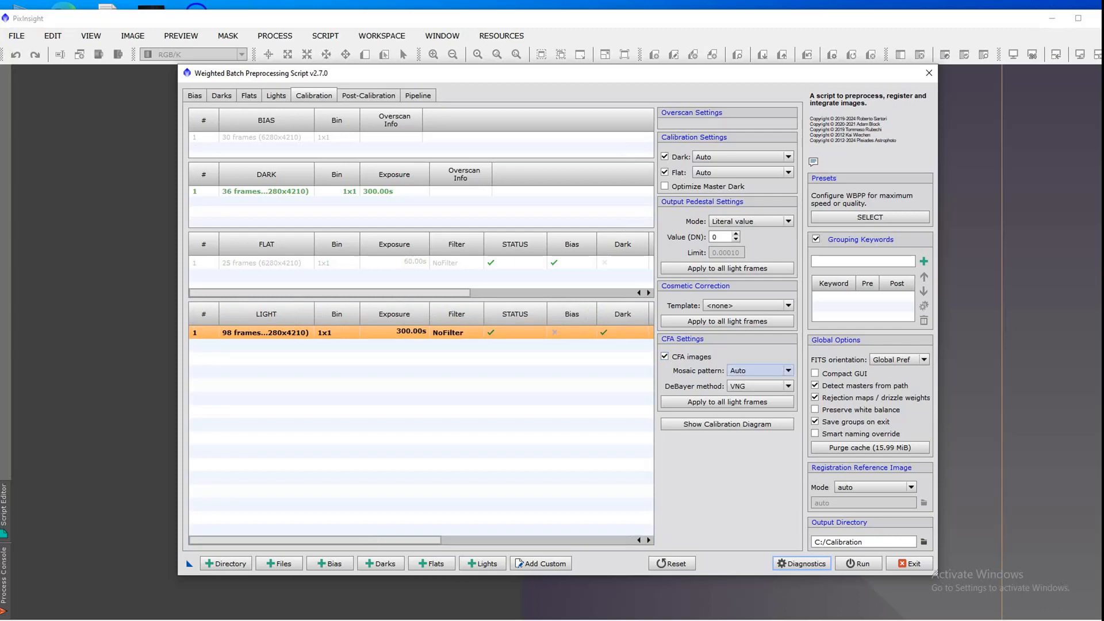
pyautogui.click(758, 370)
pyautogui.click(757, 391)
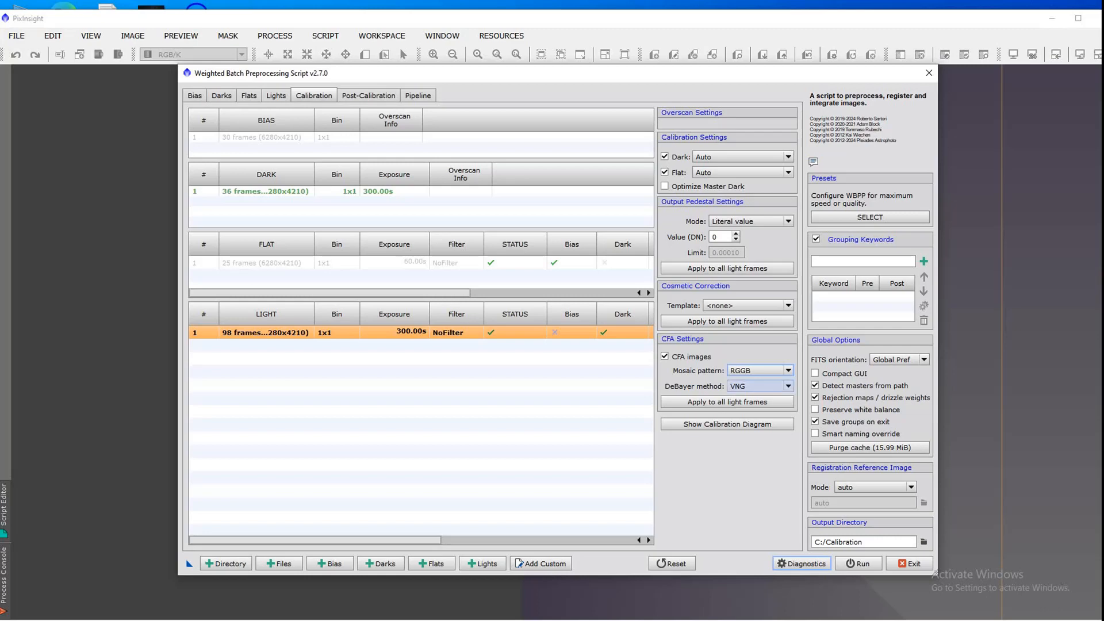
# Step: Set the light group's DeBayer method to VNG and apply its CFA settings to all light frames
pyautogui.click(758, 385)
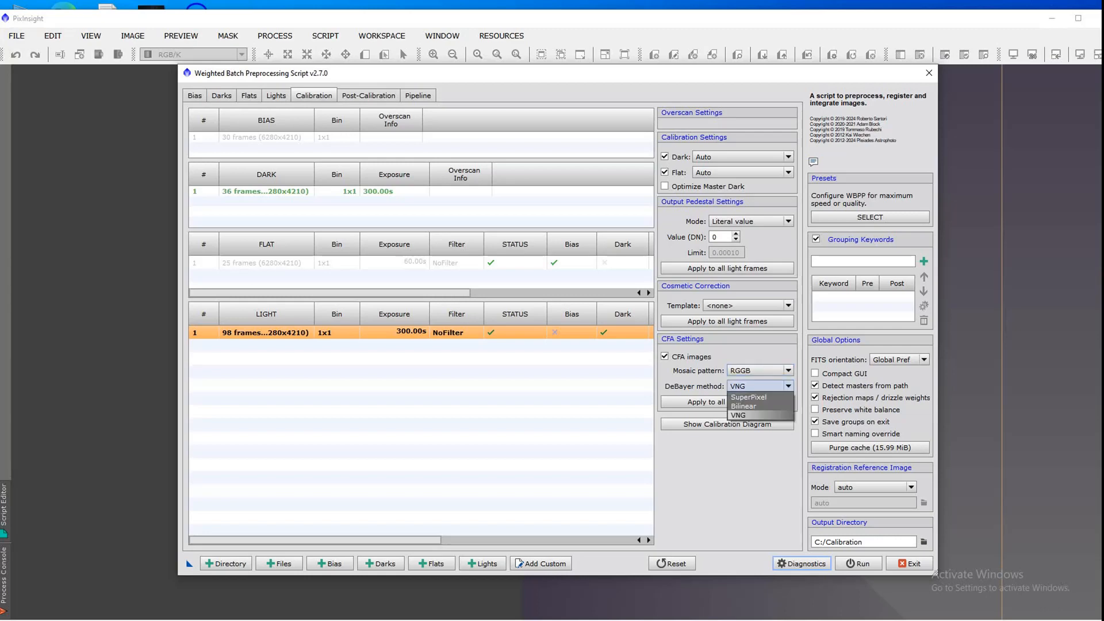
pyautogui.click(754, 415)
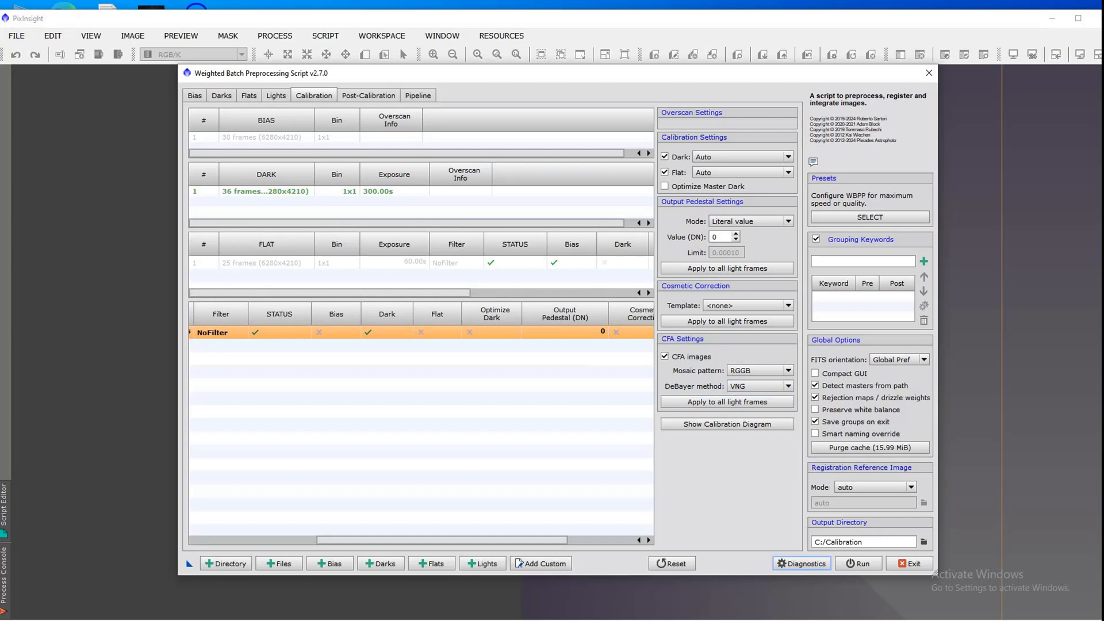
pyautogui.click(728, 401)
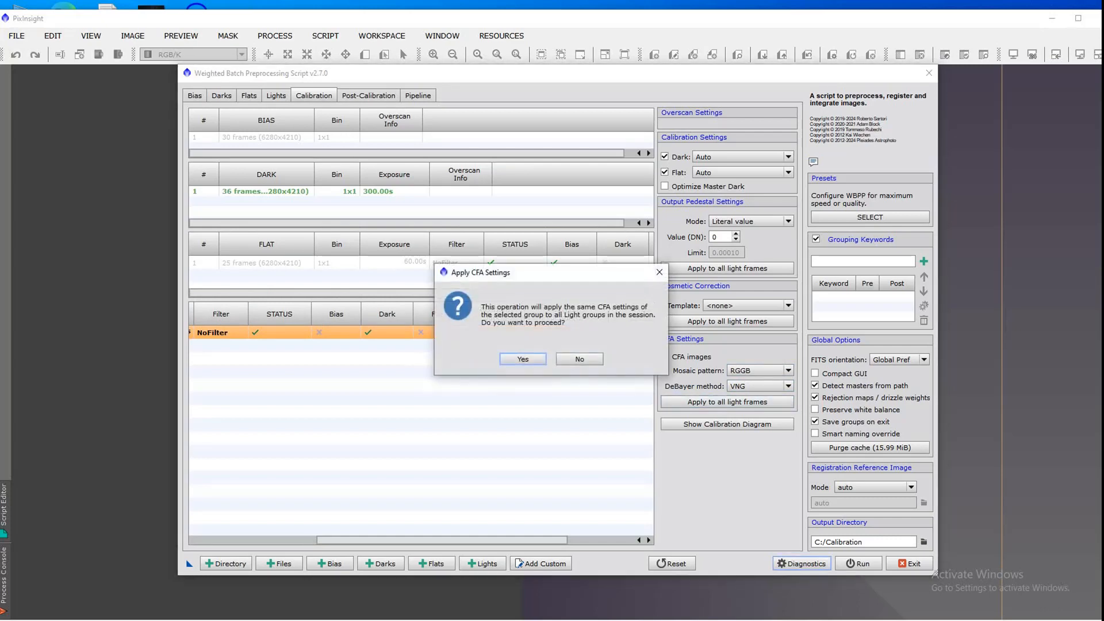
pyautogui.click(523, 359)
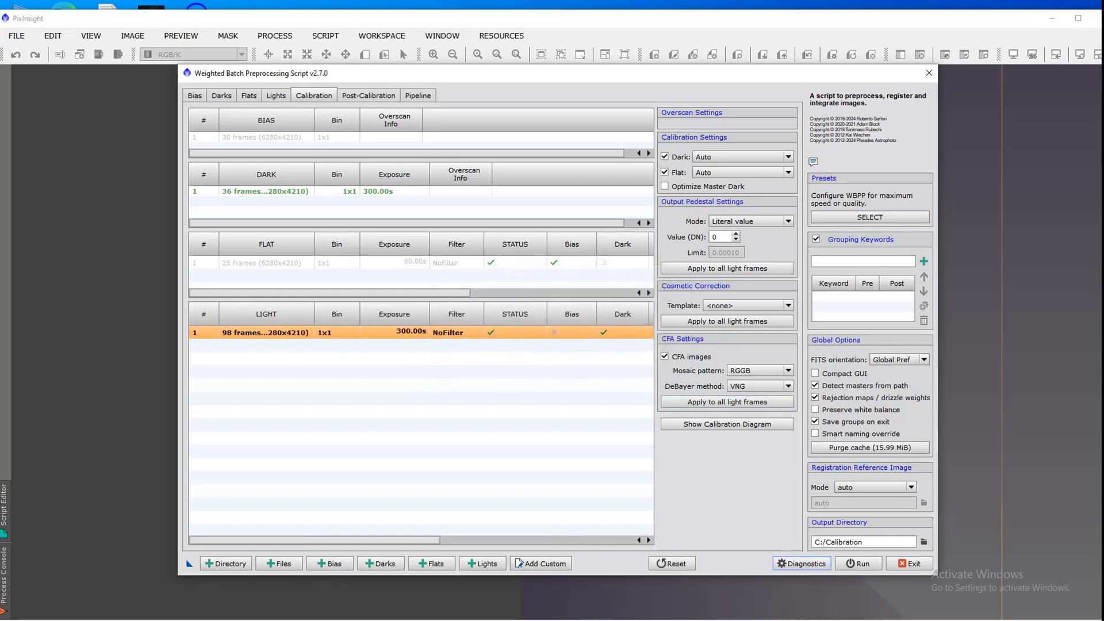
# Step: Enable CFA images and Optimize Master Dark for the 60-second flat frame group, and close the preprocessing script
pyautogui.moveTo(403, 293); pyautogui.dragTo(567, 293)
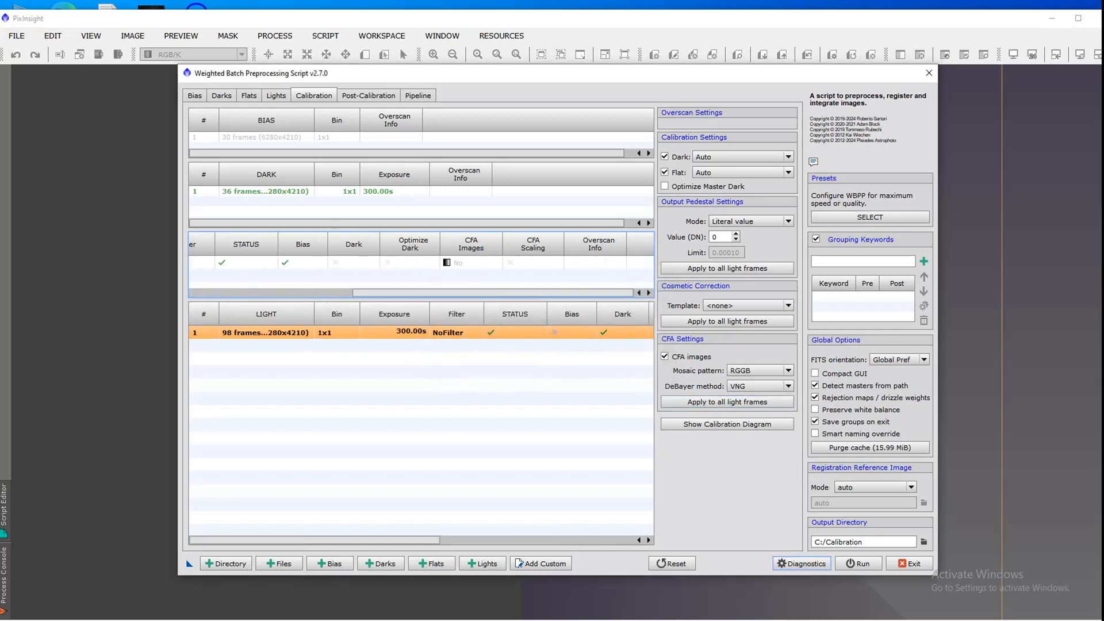
pyautogui.click(472, 262)
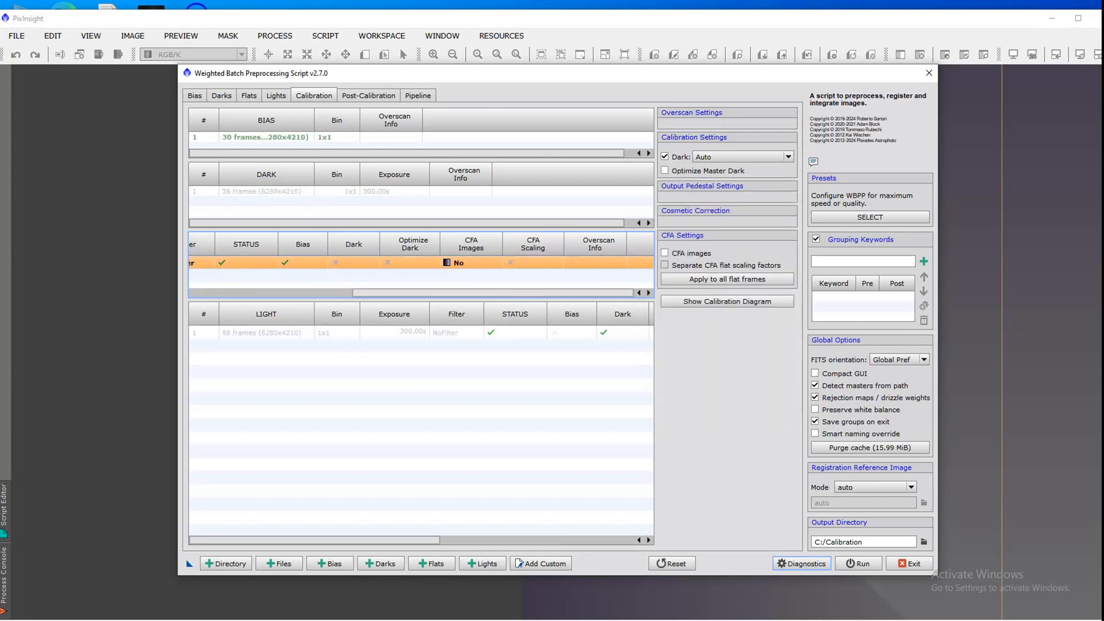
pyautogui.click(472, 263)
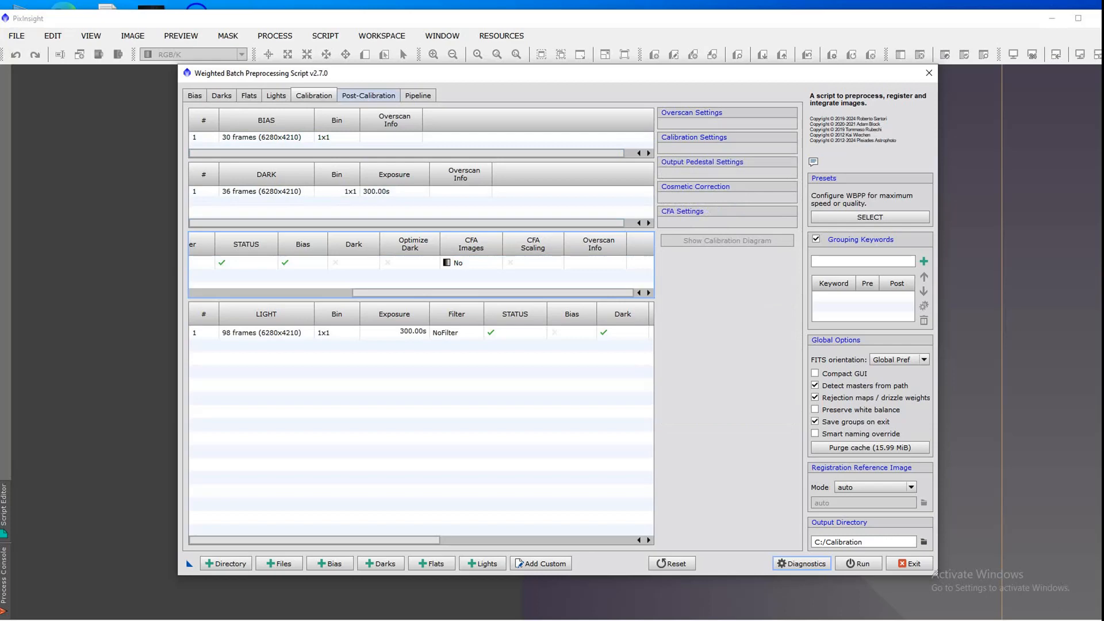
pyautogui.click(368, 263)
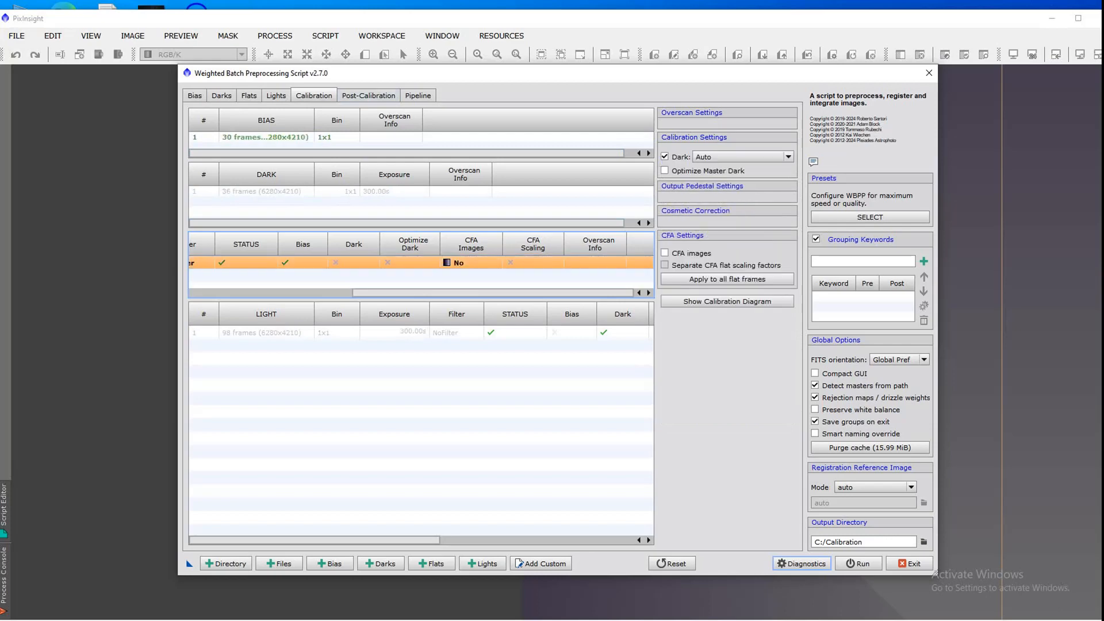
pyautogui.click(665, 253)
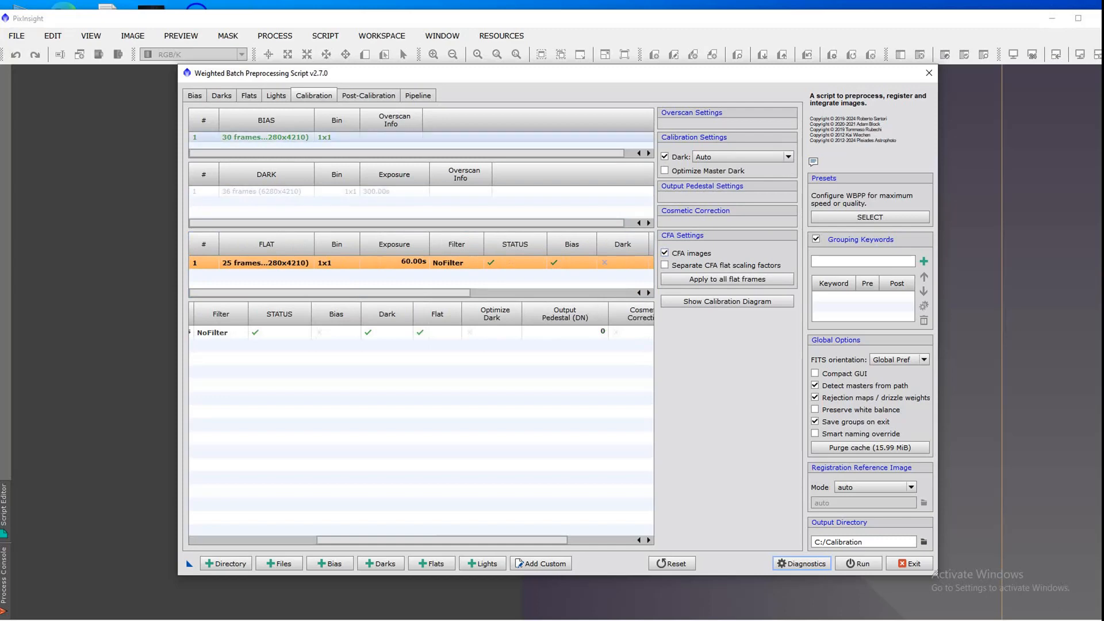
pyautogui.click(665, 171)
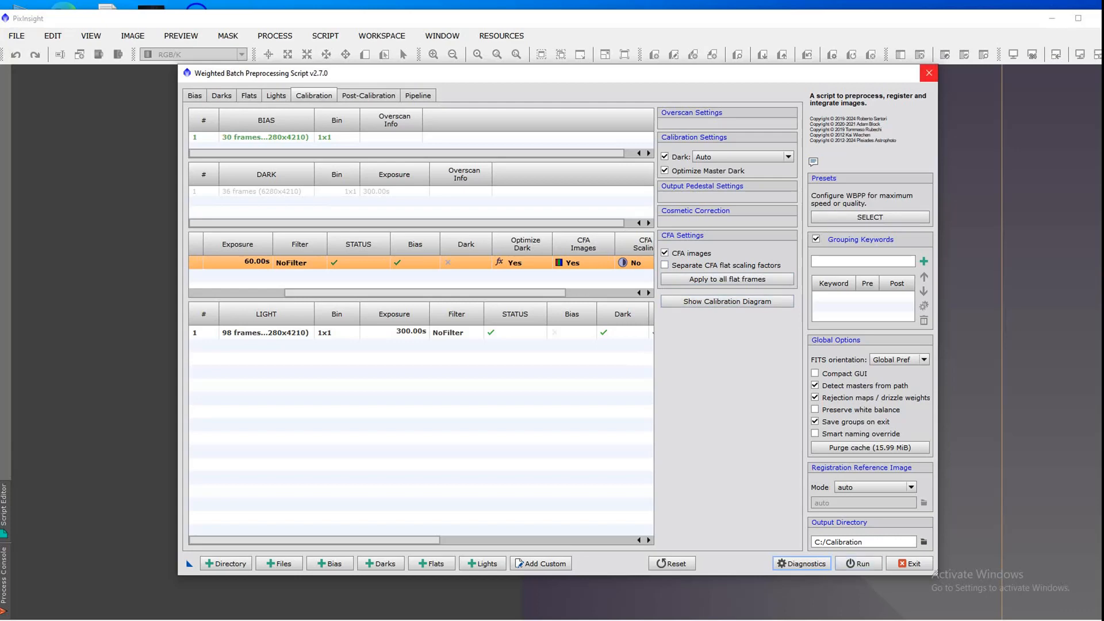
pyautogui.click(929, 72)
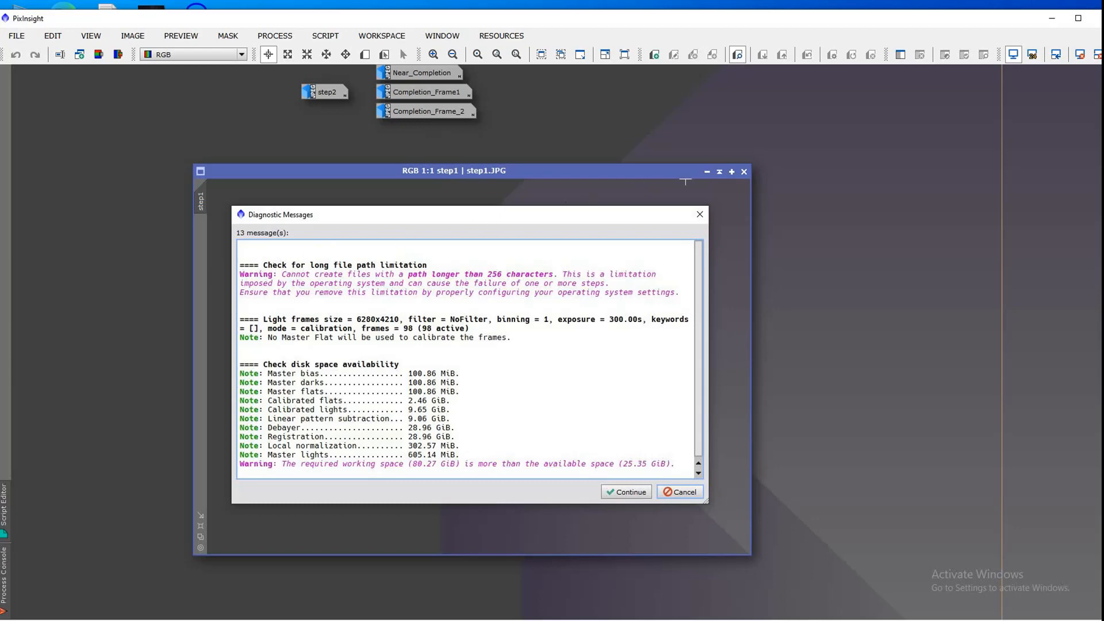
# Step: Review the step1, step2, Near_Completion and Completion_Frame1 captures of the diagnostics and execution monitor, closing each image
pyautogui.click(744, 172)
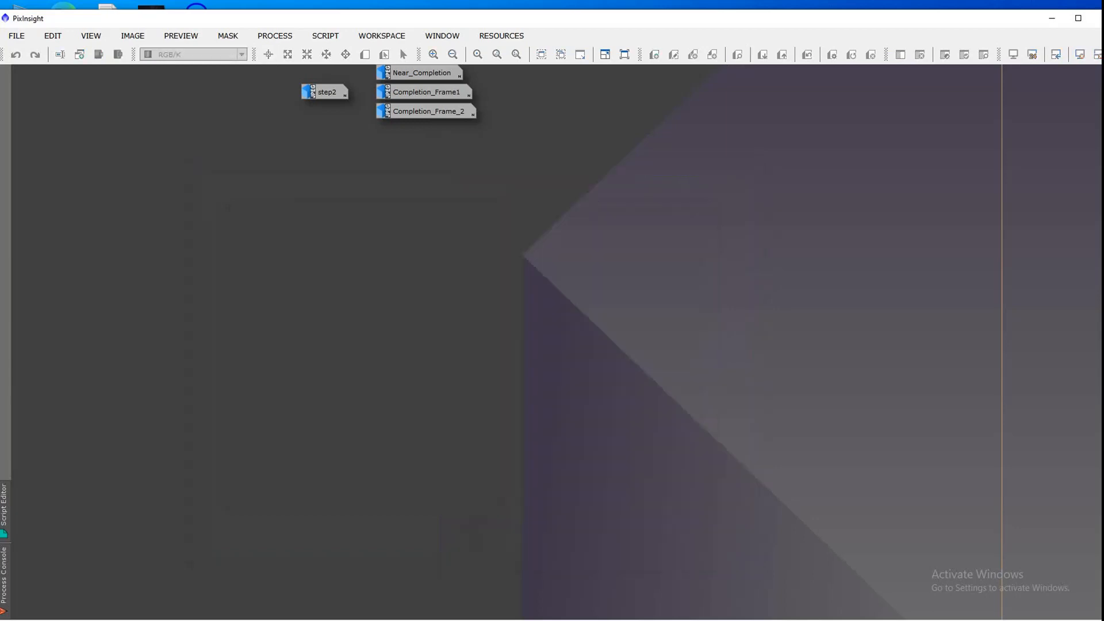
pyautogui.doubleClick(323, 93)
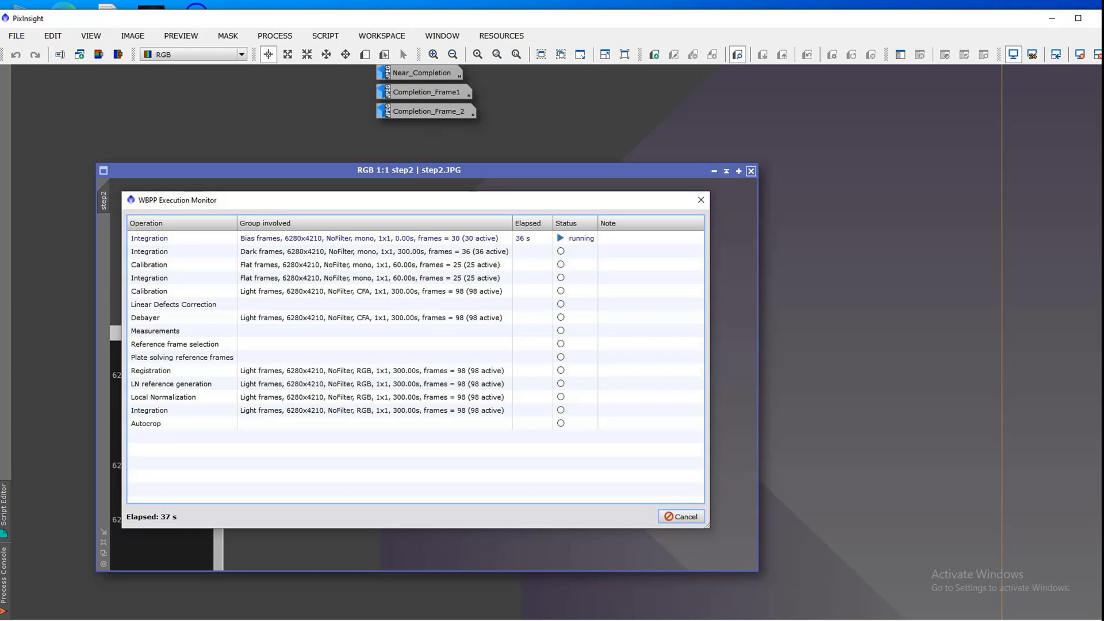
pyautogui.click(751, 171)
pyautogui.doubleClick(425, 73)
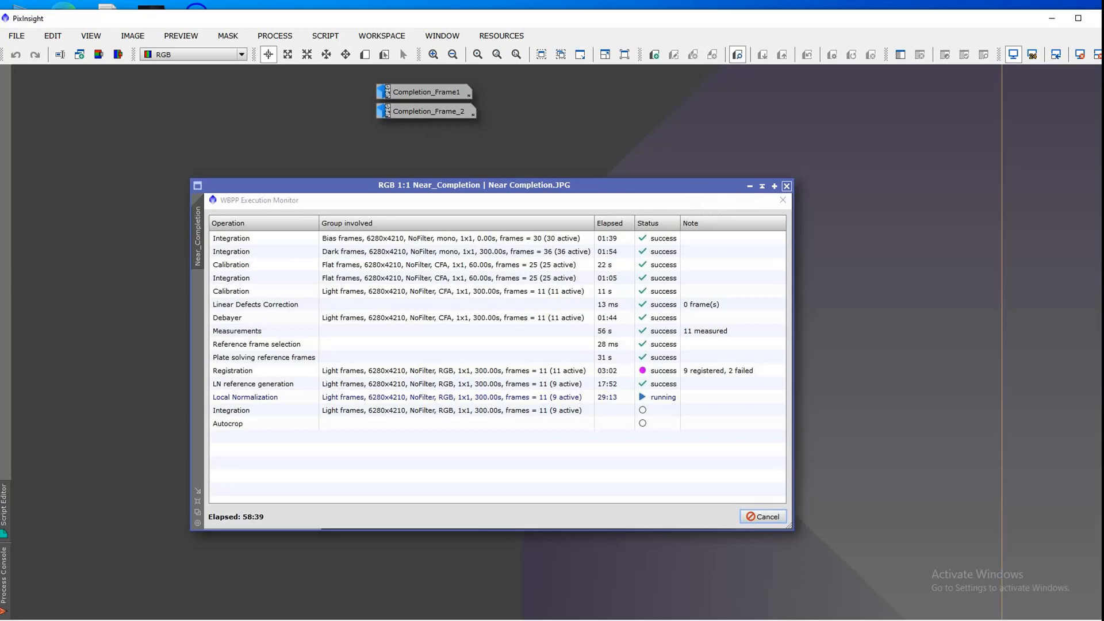
pyautogui.click(786, 186)
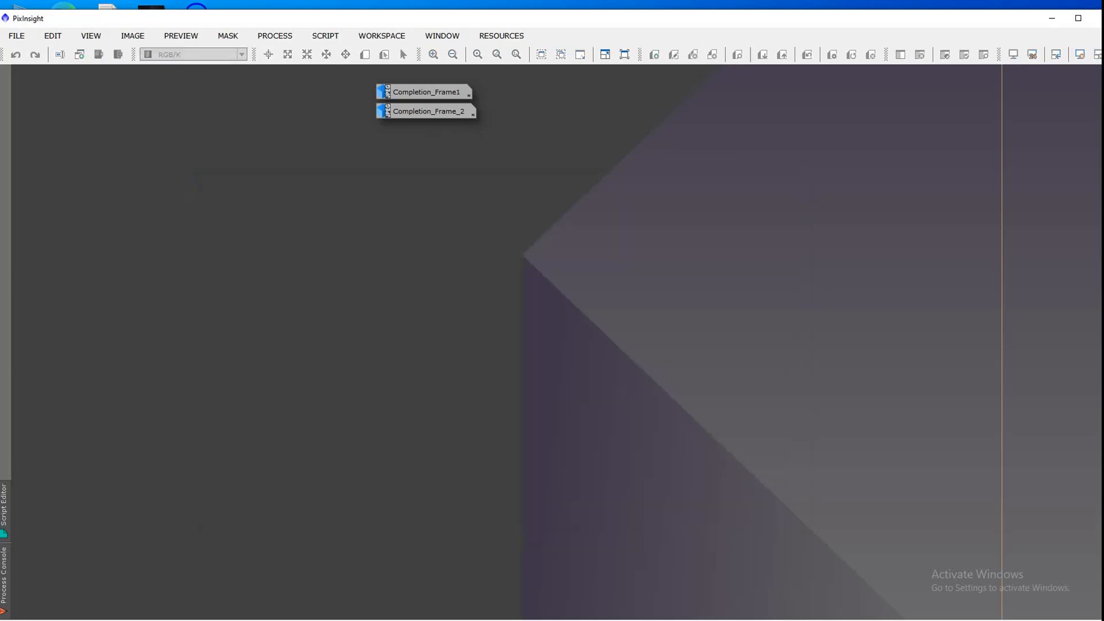
pyautogui.doubleClick(426, 92)
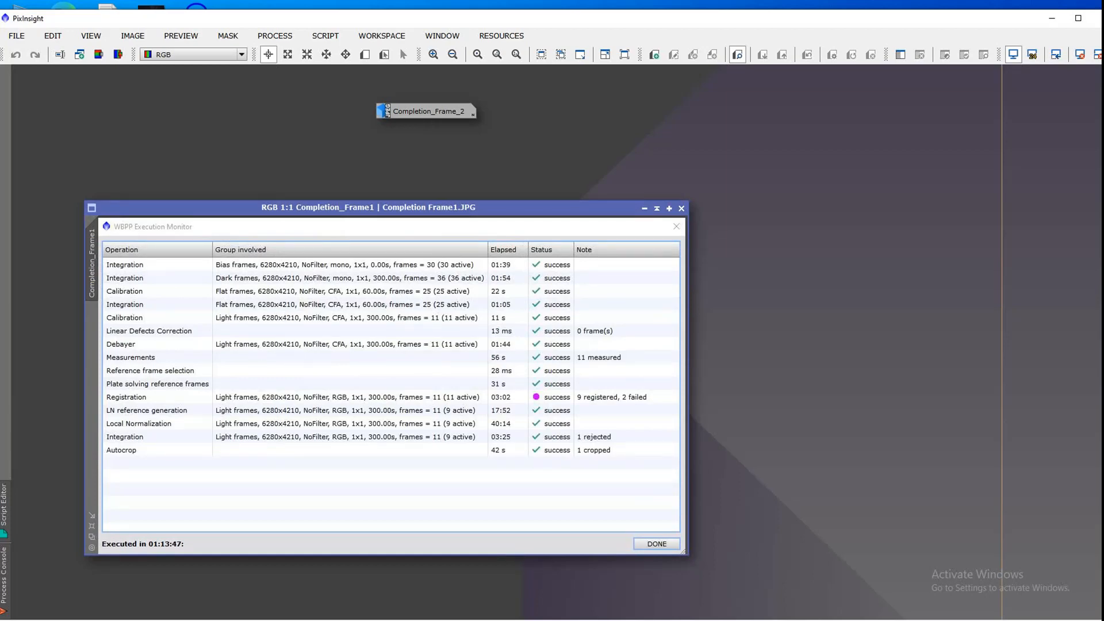
pyautogui.click(682, 209)
# Step: Examine the Smart Report in the Completion_Frame_2 image, fitting it to its window, and close the image
pyautogui.doubleClick(428, 112)
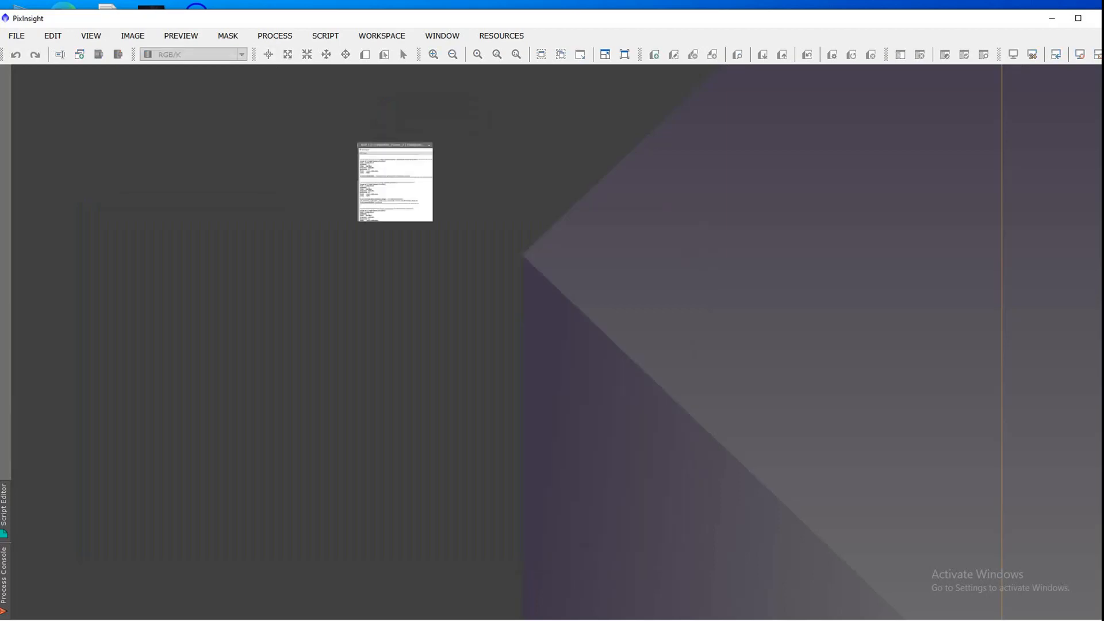
pyautogui.moveTo(423, 218); pyautogui.dragTo(463, 181)
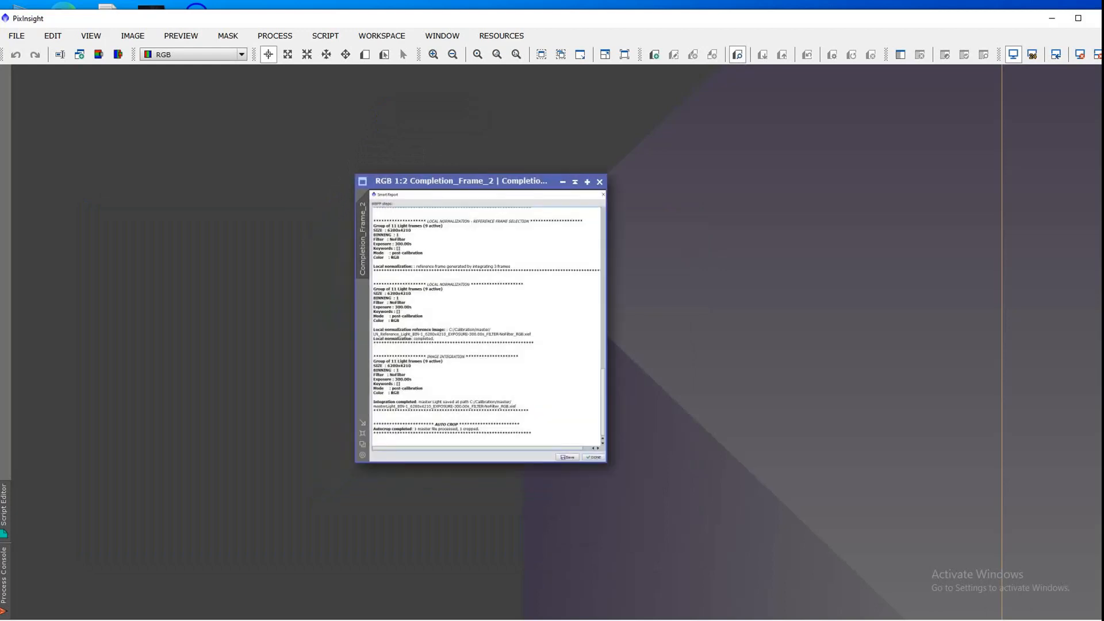
pyautogui.moveTo(606, 463); pyautogui.dragTo(843, 583)
pyautogui.rightClick(784, 517)
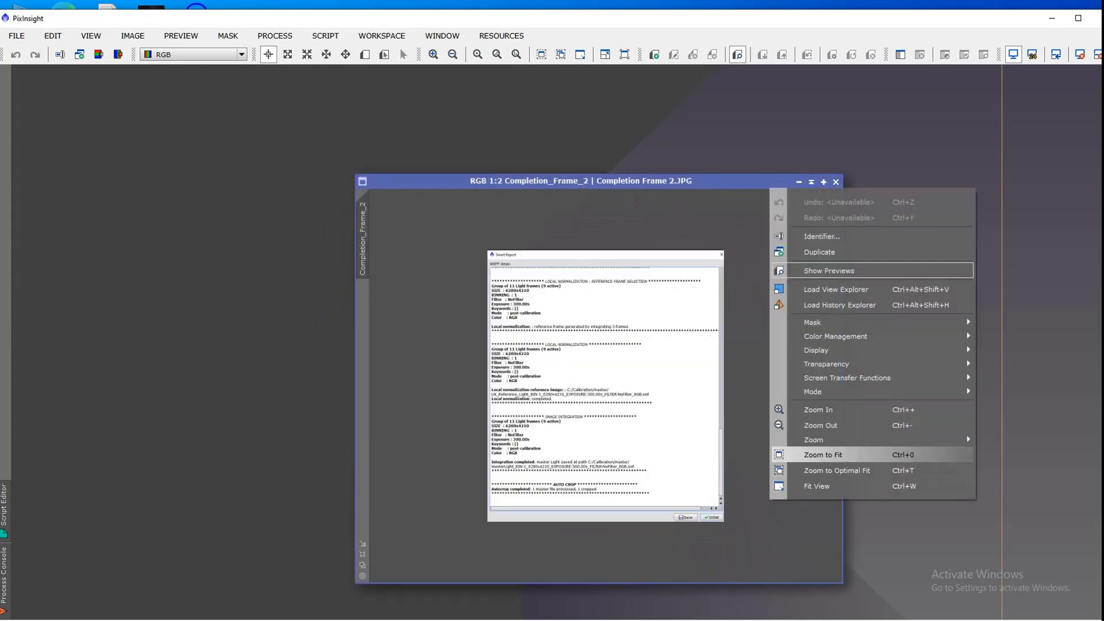
pyautogui.click(823, 455)
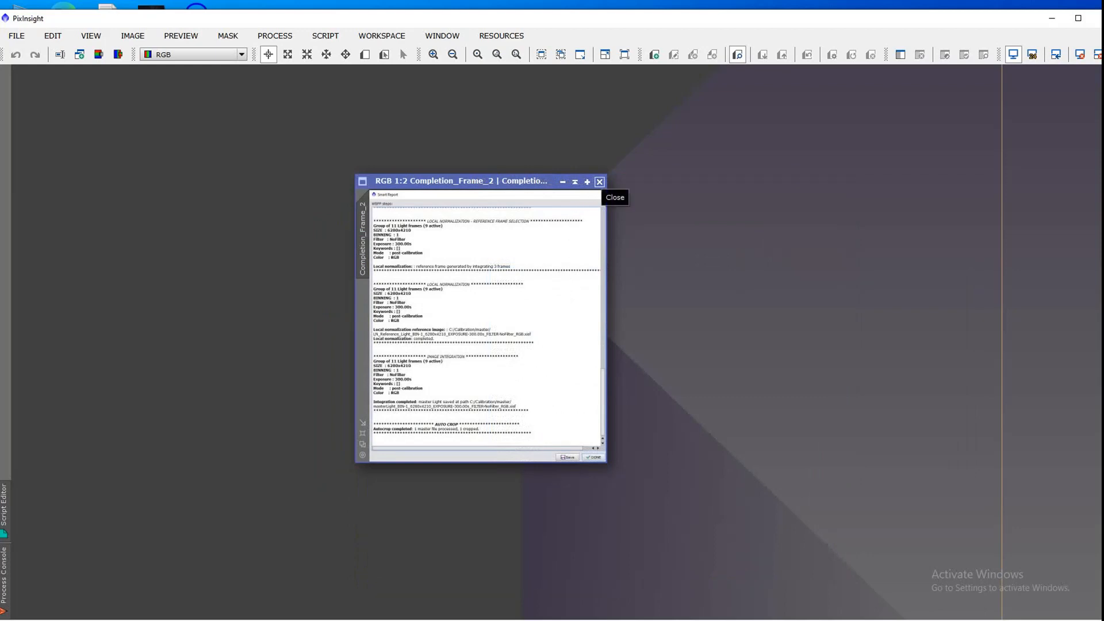
pyautogui.click(599, 182)
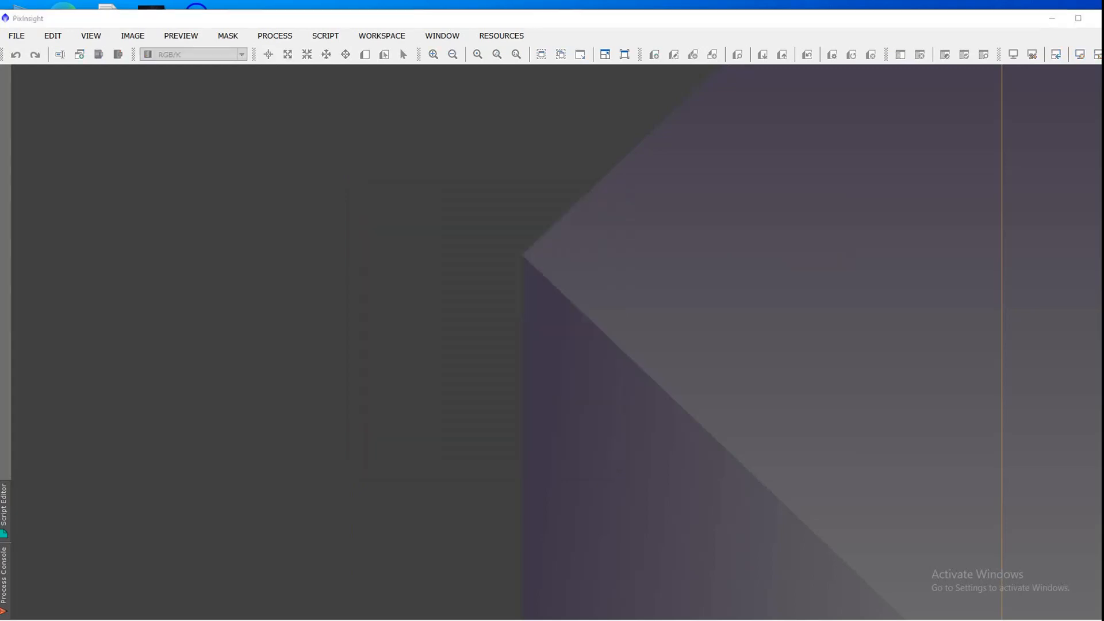
# Step: Open the master folder inside C:/Calibration in File Explorer
pyautogui.press('super+e')
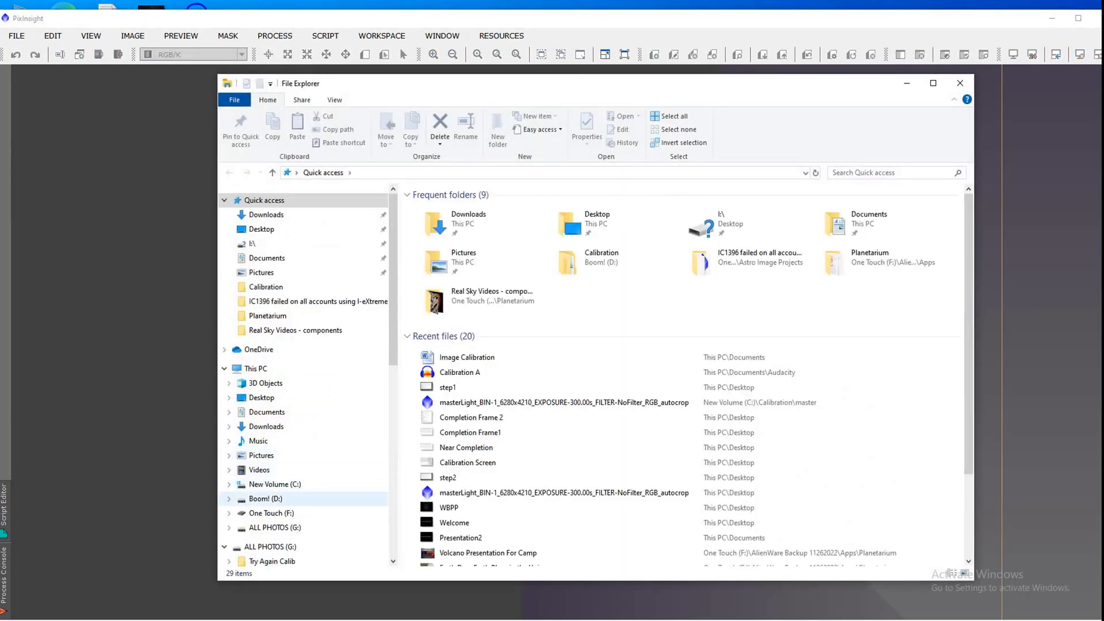
pyautogui.click(270, 484)
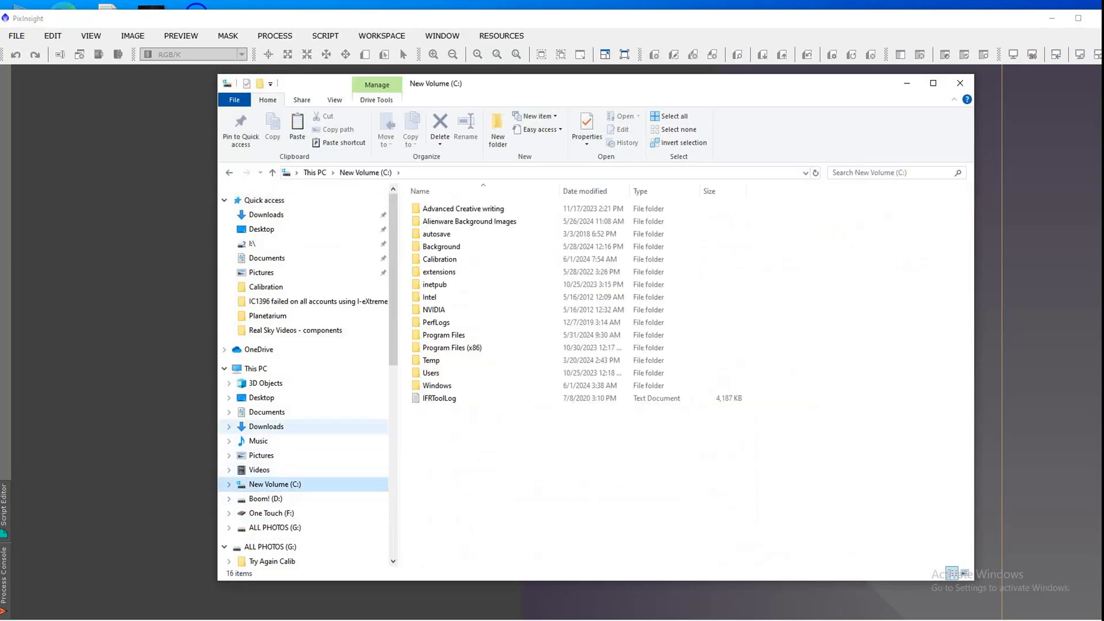
pyautogui.doubleClick(460, 258)
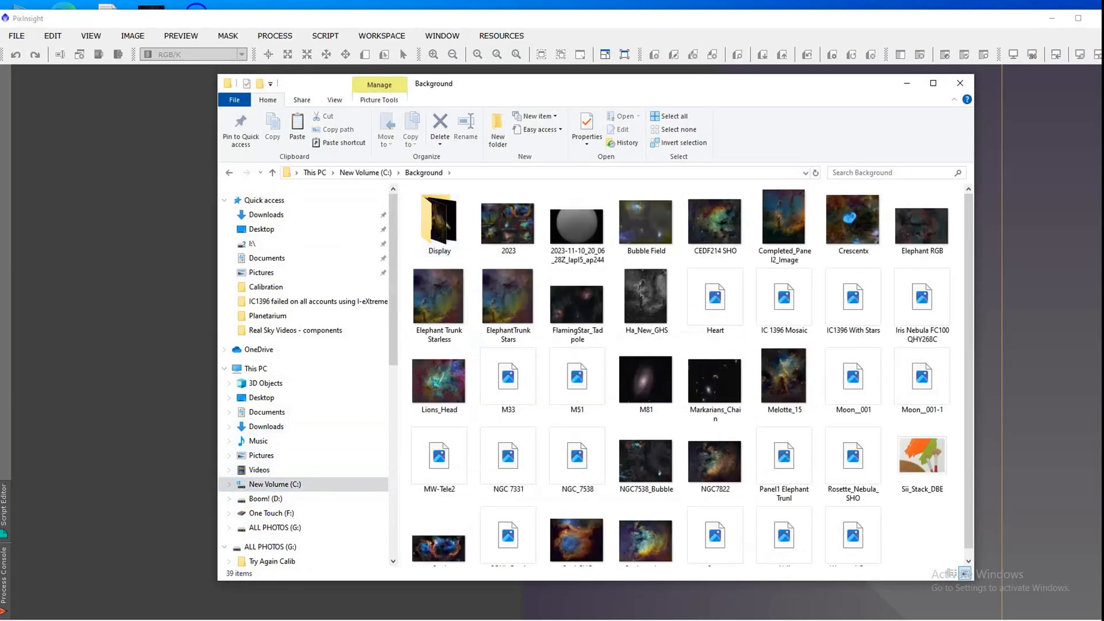
pyautogui.click(273, 173)
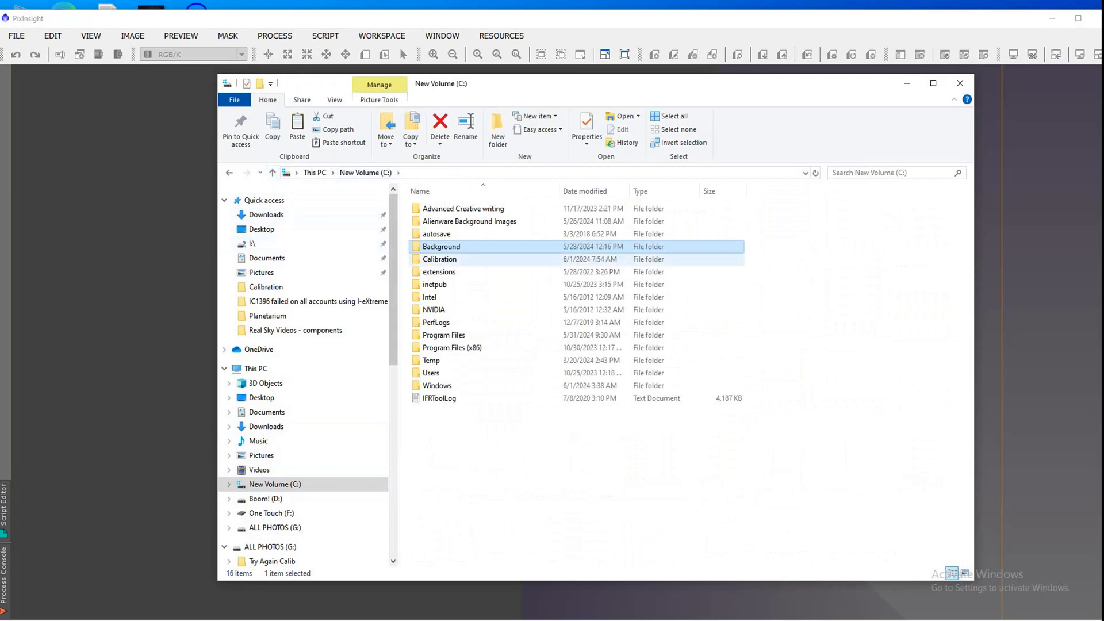
pyautogui.doubleClick(440, 258)
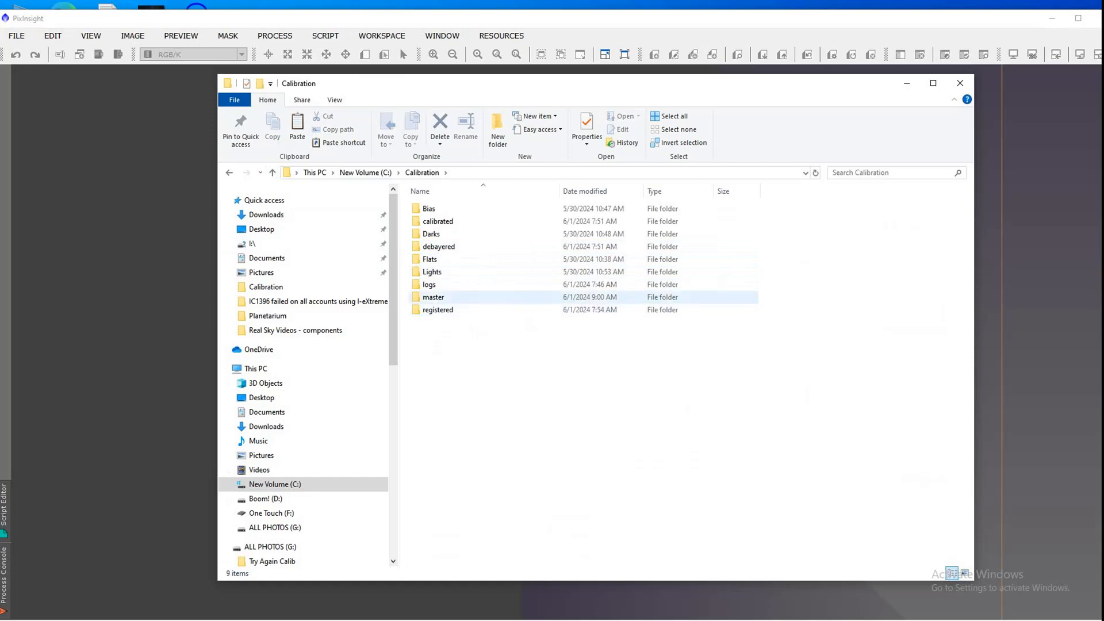
pyautogui.doubleClick(434, 296)
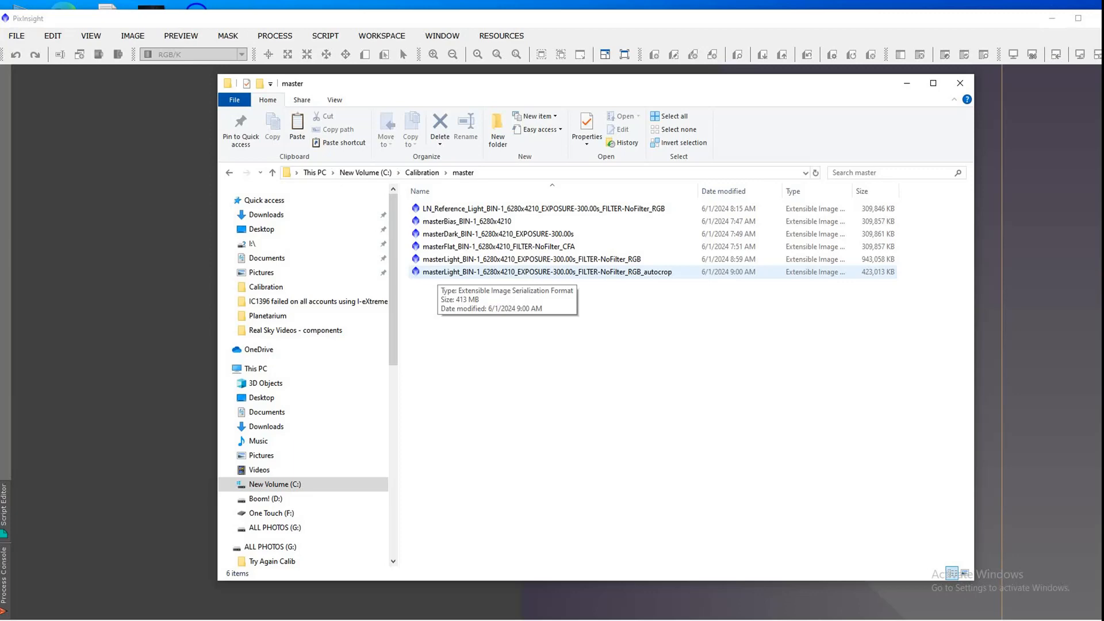
# Step: Load the autocropped RGB master light from the master folder into PixInsight and place its crop mask beside the RGB image
pyautogui.moveTo(434, 272); pyautogui.dragTo(149, 298)
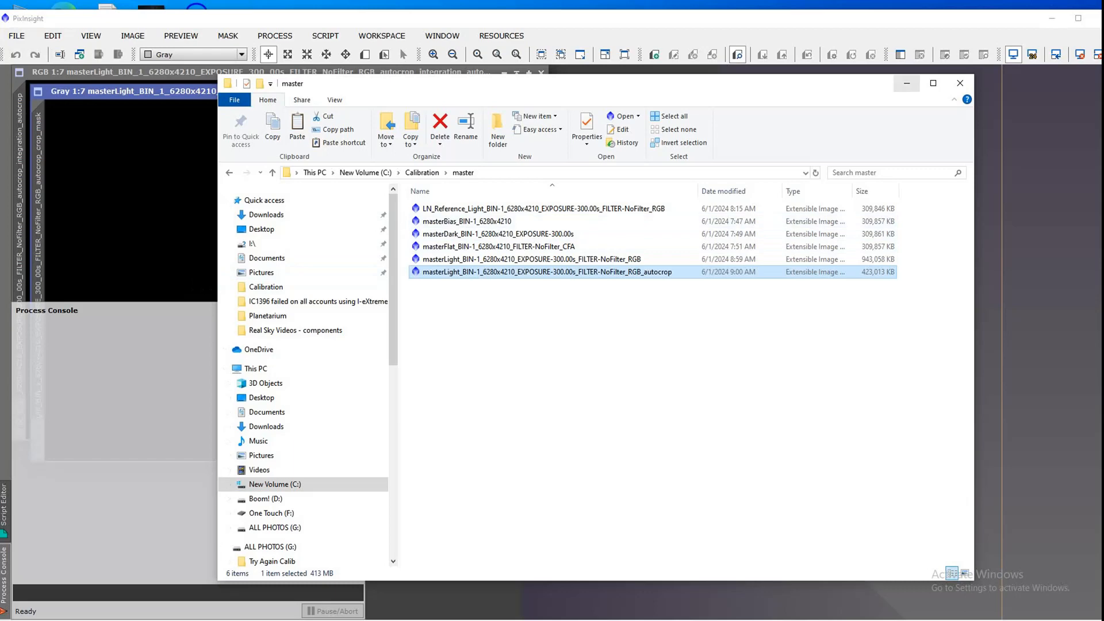
pyautogui.click(960, 82)
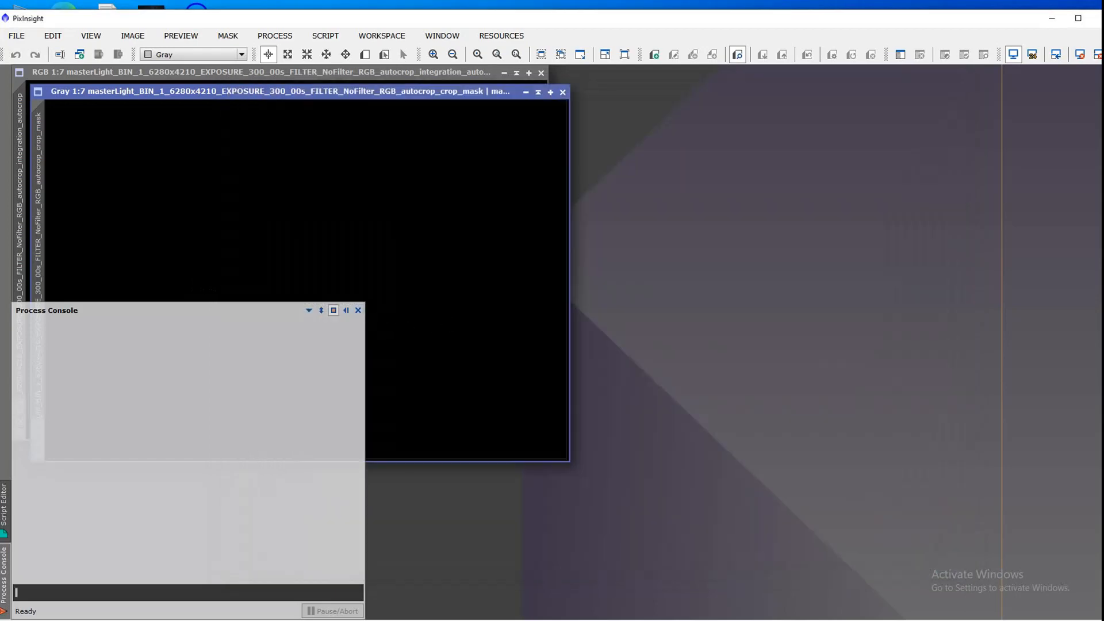
pyautogui.click(358, 310)
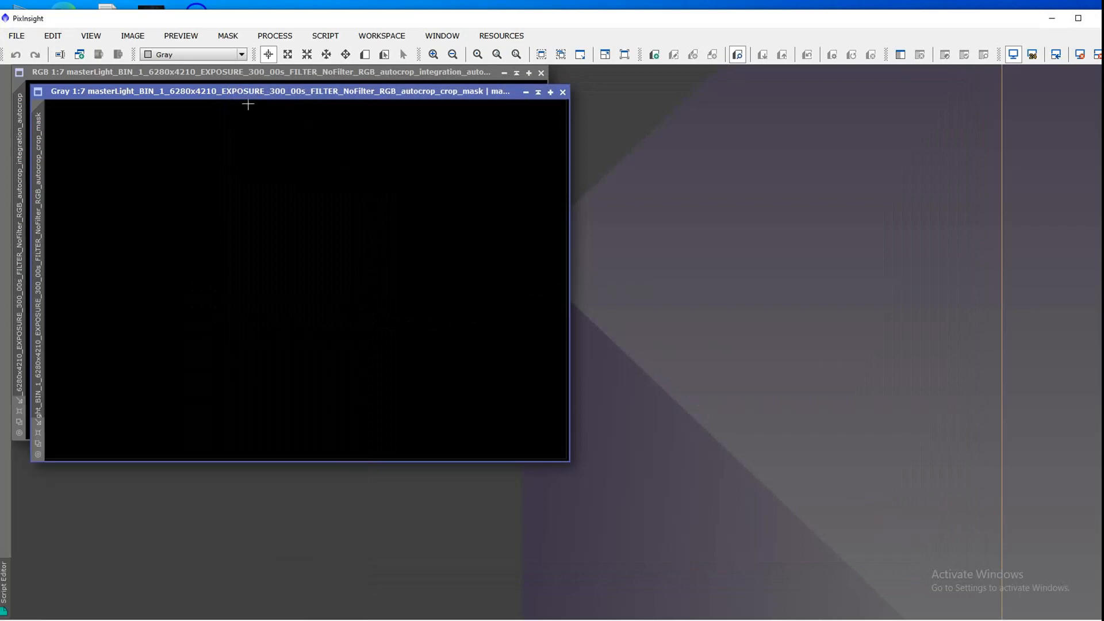
pyautogui.moveTo(248, 92); pyautogui.dragTo(767, 79)
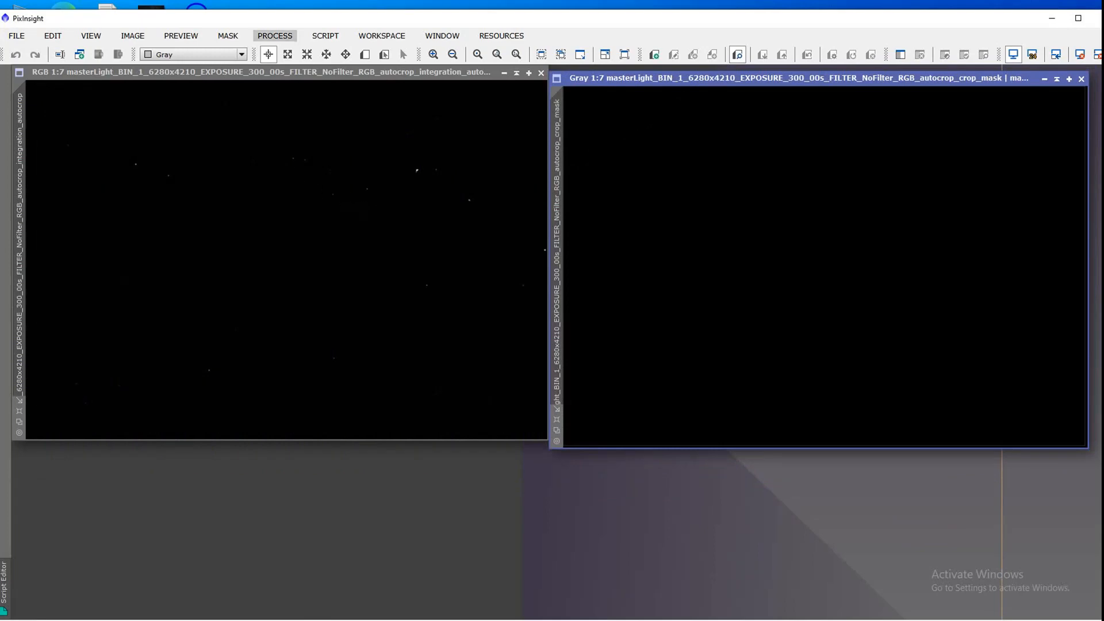
# Step: Auto-stretch the RGB master light's display with ScreenTransferFunction, close the crop mask image and move the RGB image toward the workspace centre
pyautogui.click(275, 36)
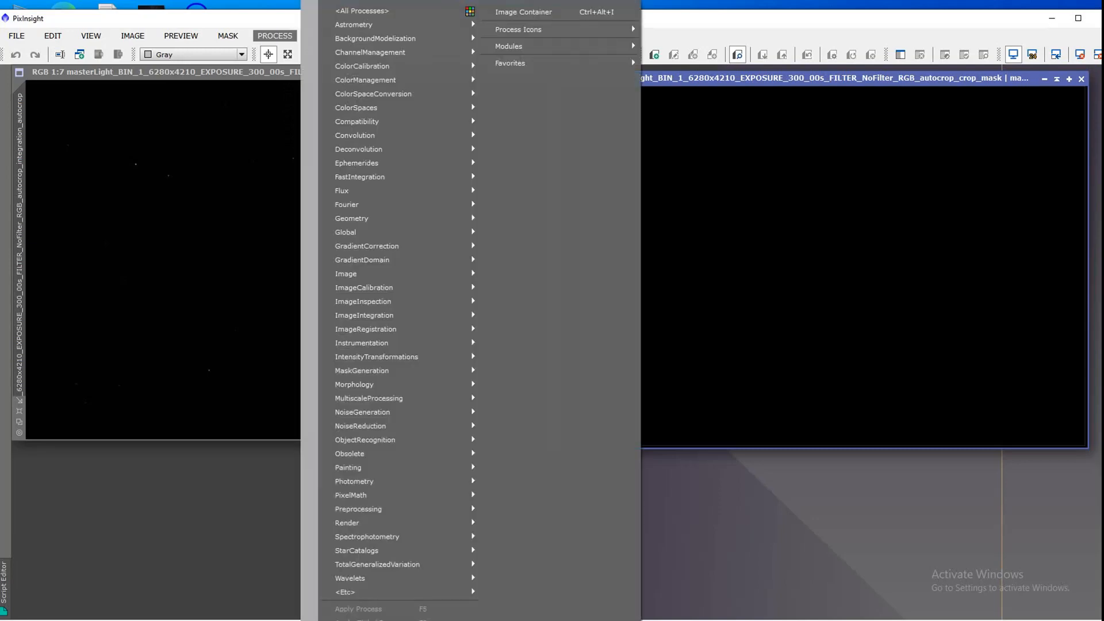
pyautogui.moveTo(362, 10)
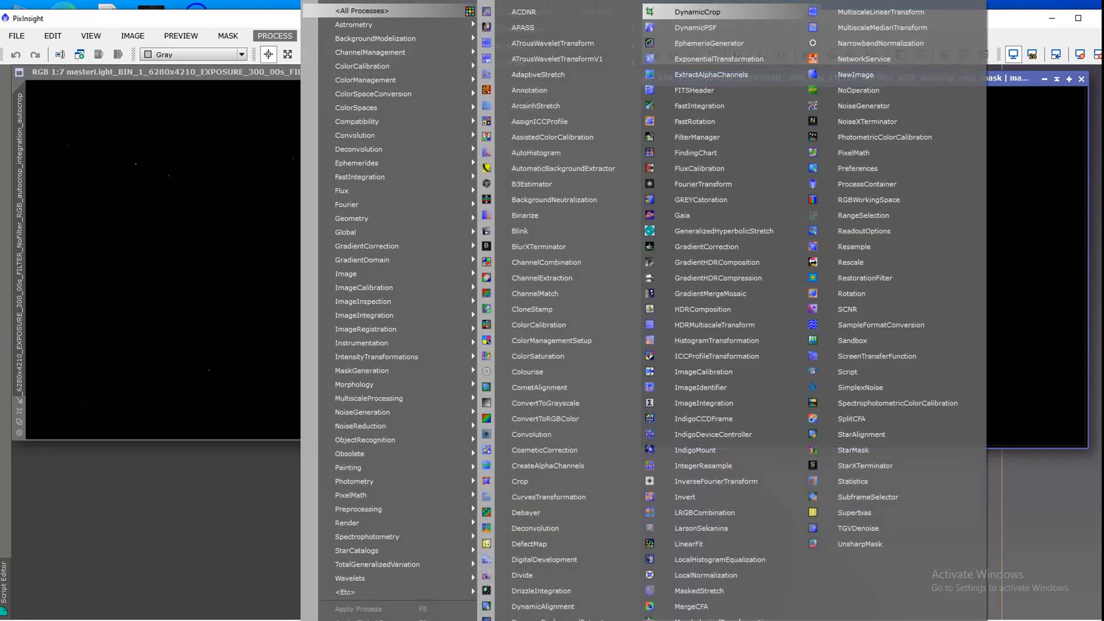
pyautogui.click(877, 356)
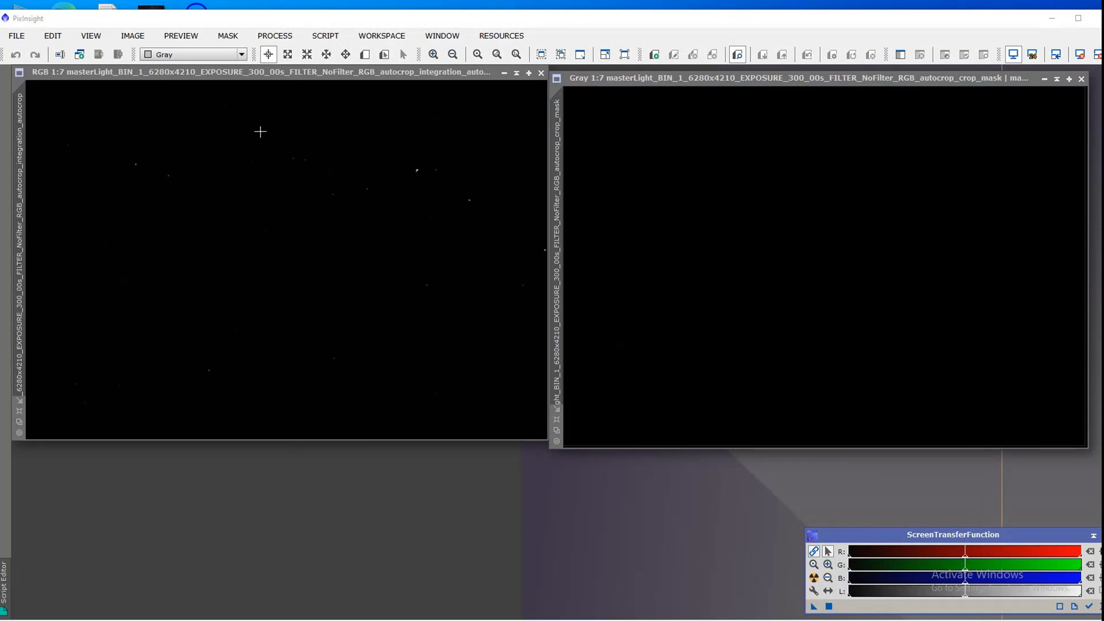
pyautogui.click(290, 135)
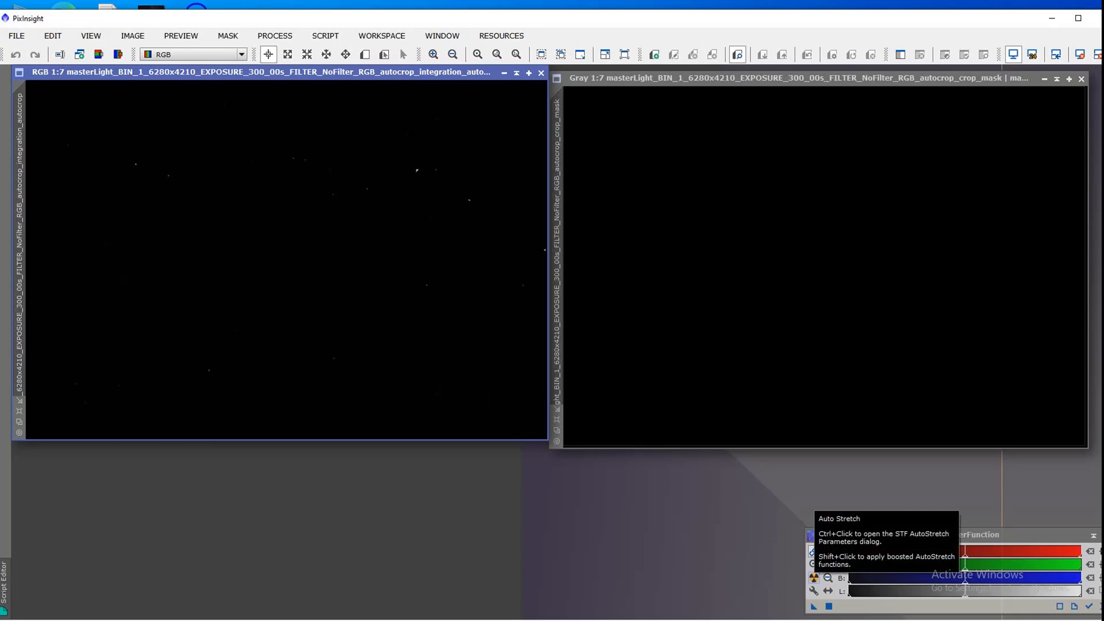
pyautogui.click(814, 578)
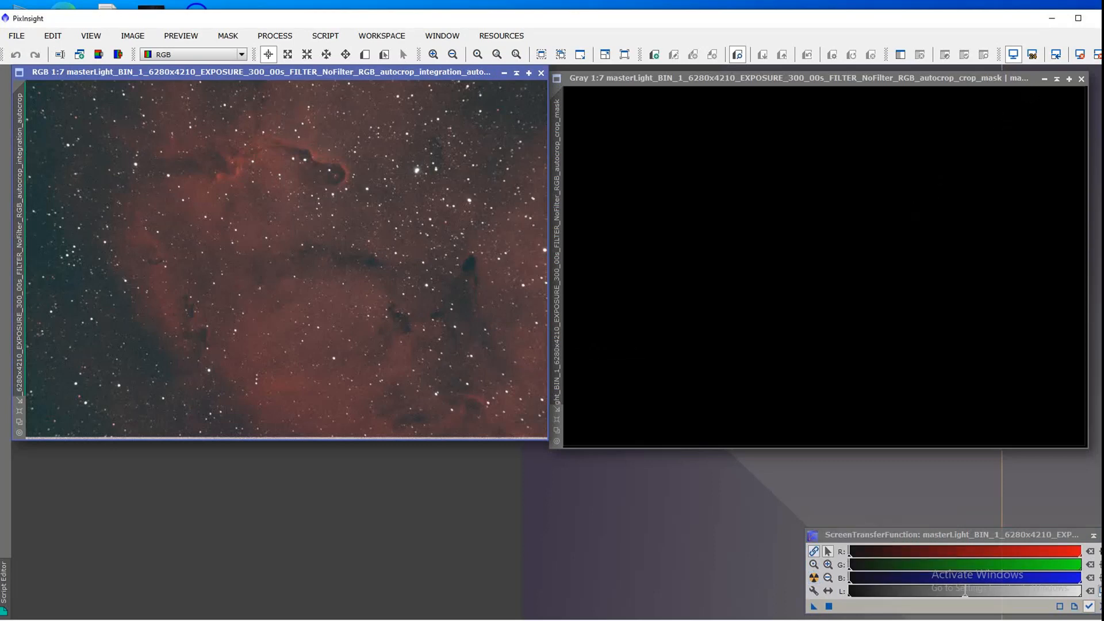
pyautogui.click(1081, 79)
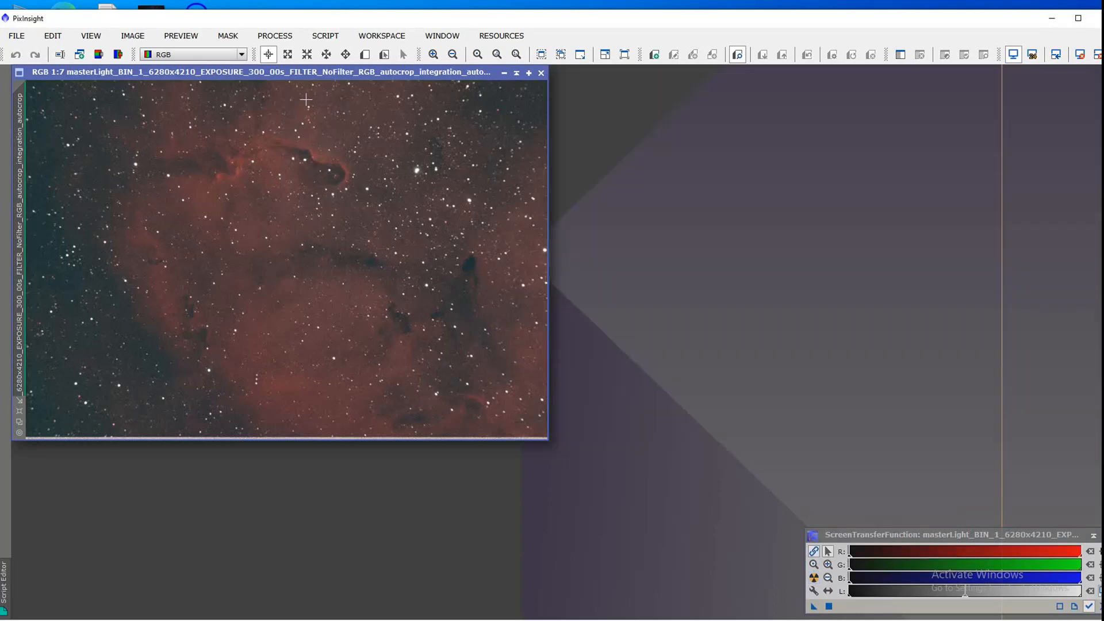
pyautogui.moveTo(230, 73); pyautogui.dragTo(461, 86)
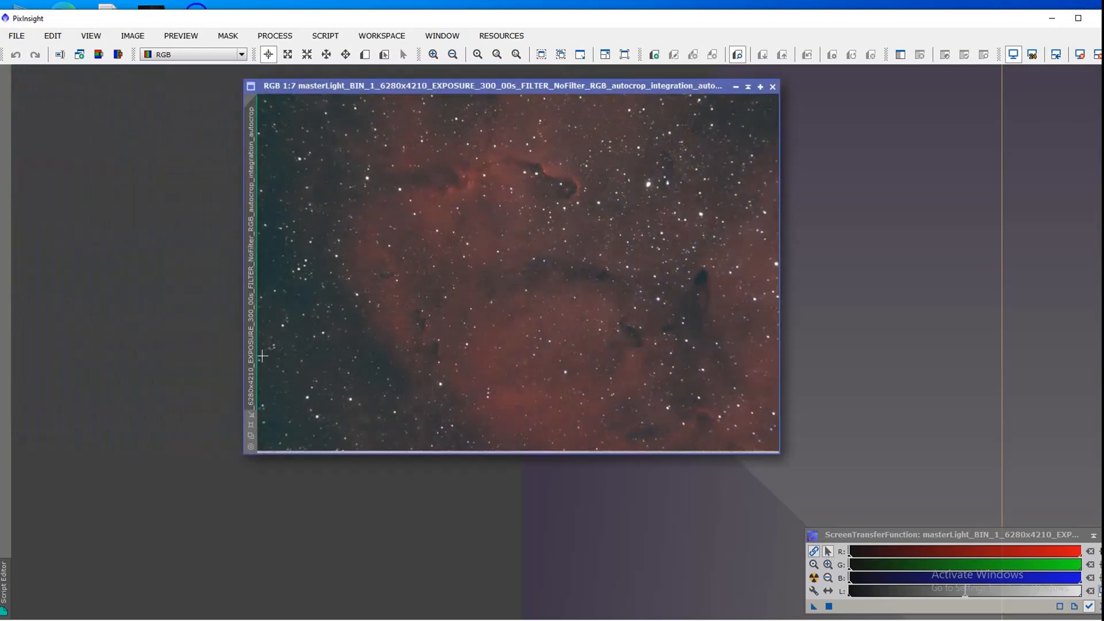